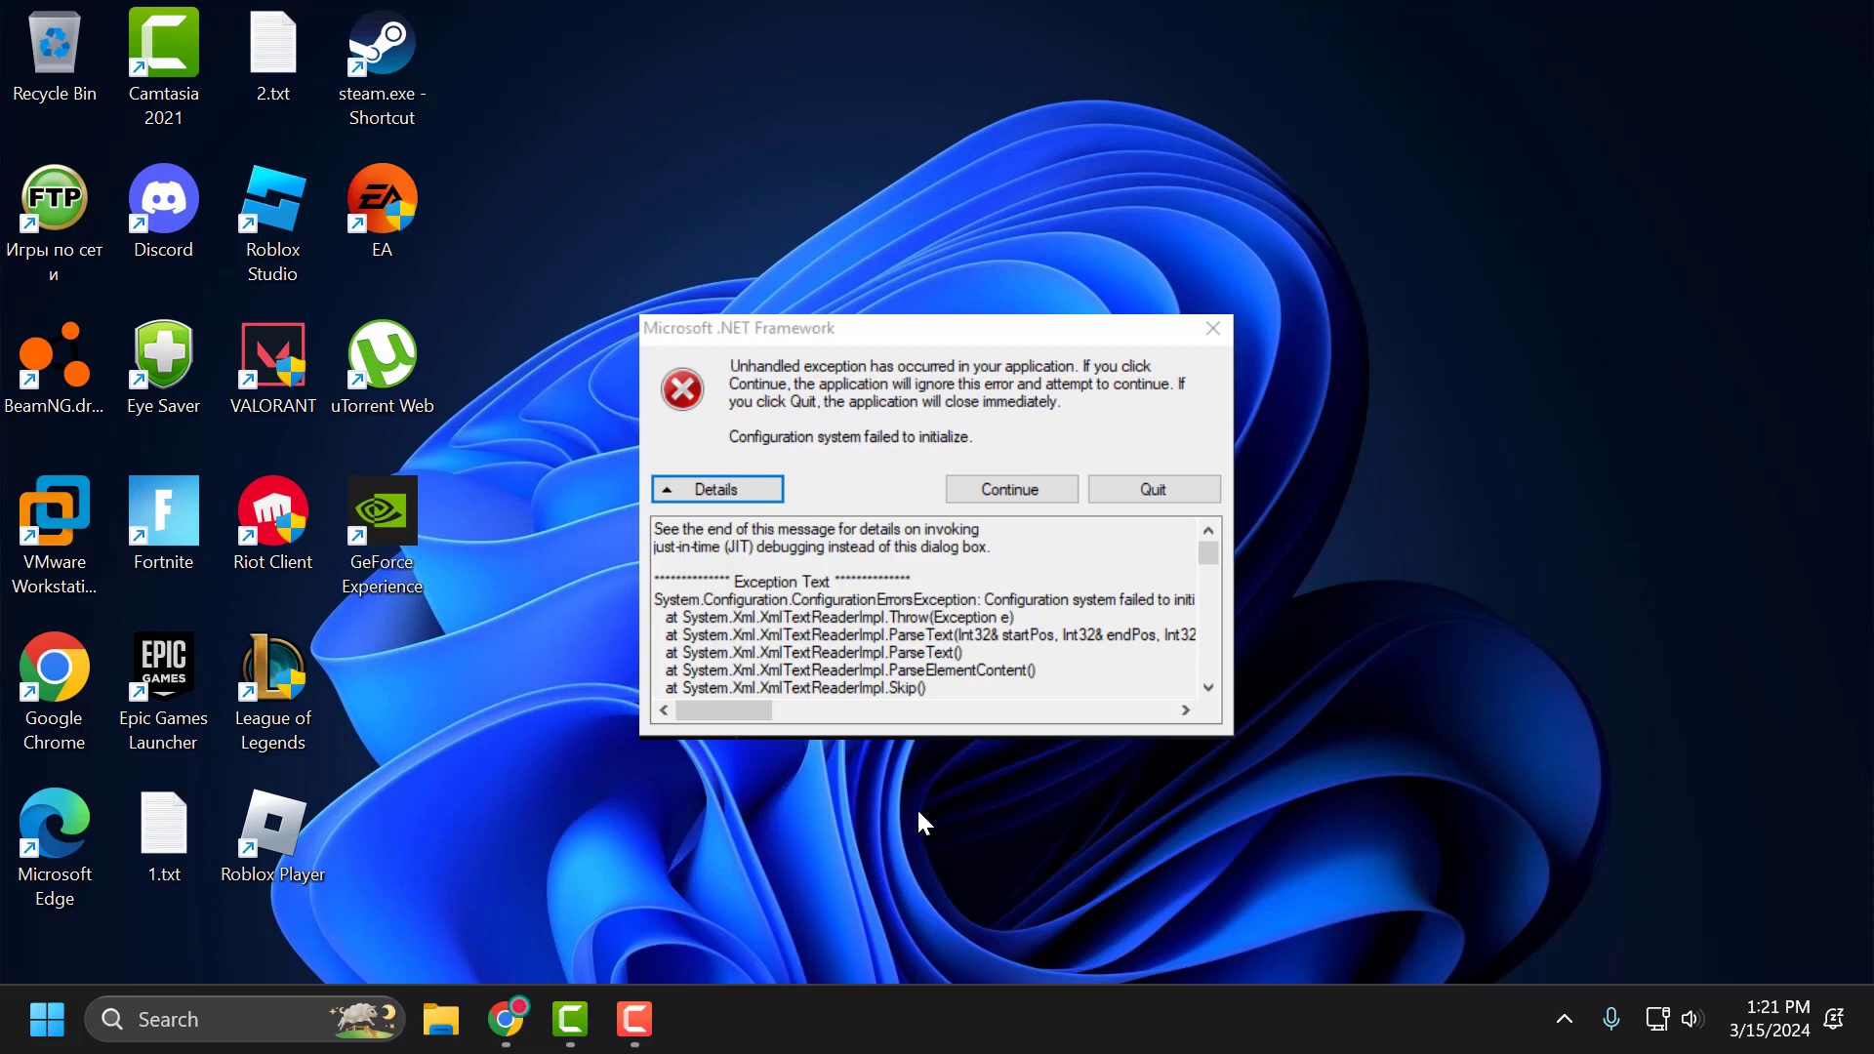
- Close the .NET Framework unhandled-exception error dialog with Esc
key("Escape")
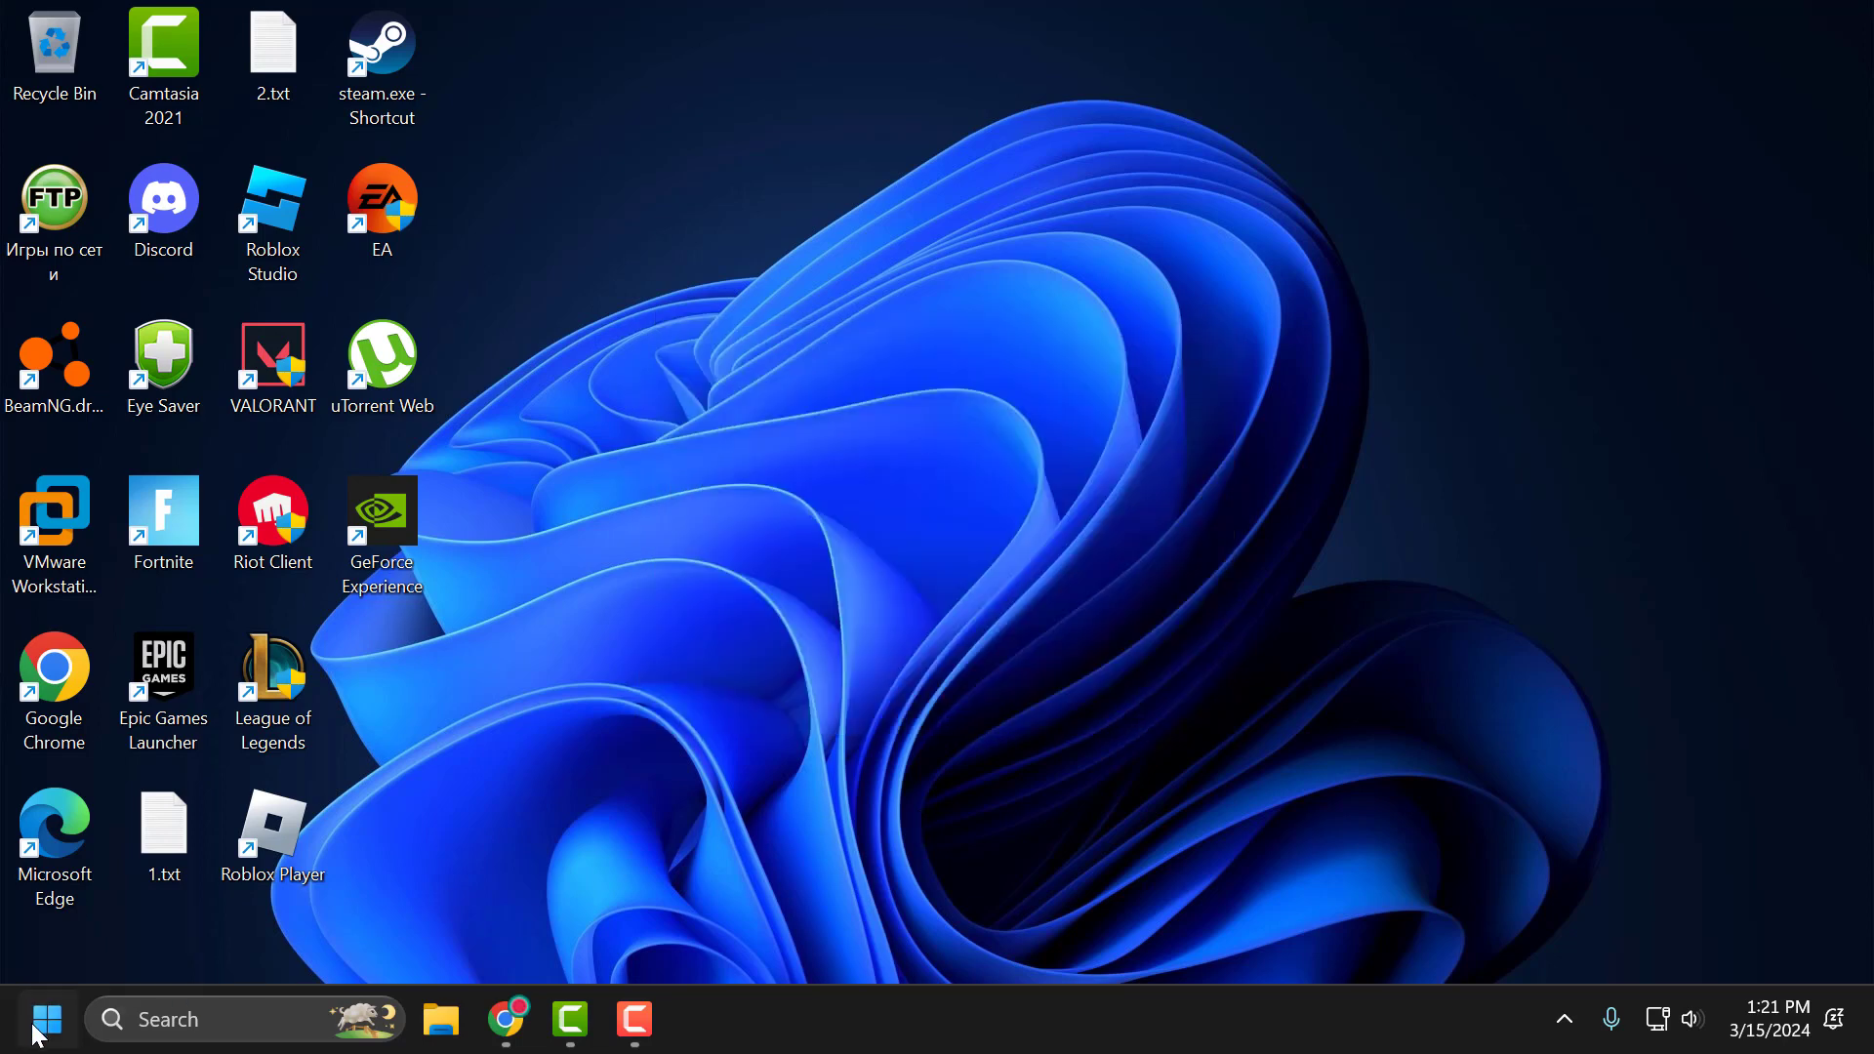
- Run Check for updates in Windows Update, confirm the PC is up to date, and close Settings
right_click(43, 1025)
left_click(144, 709)
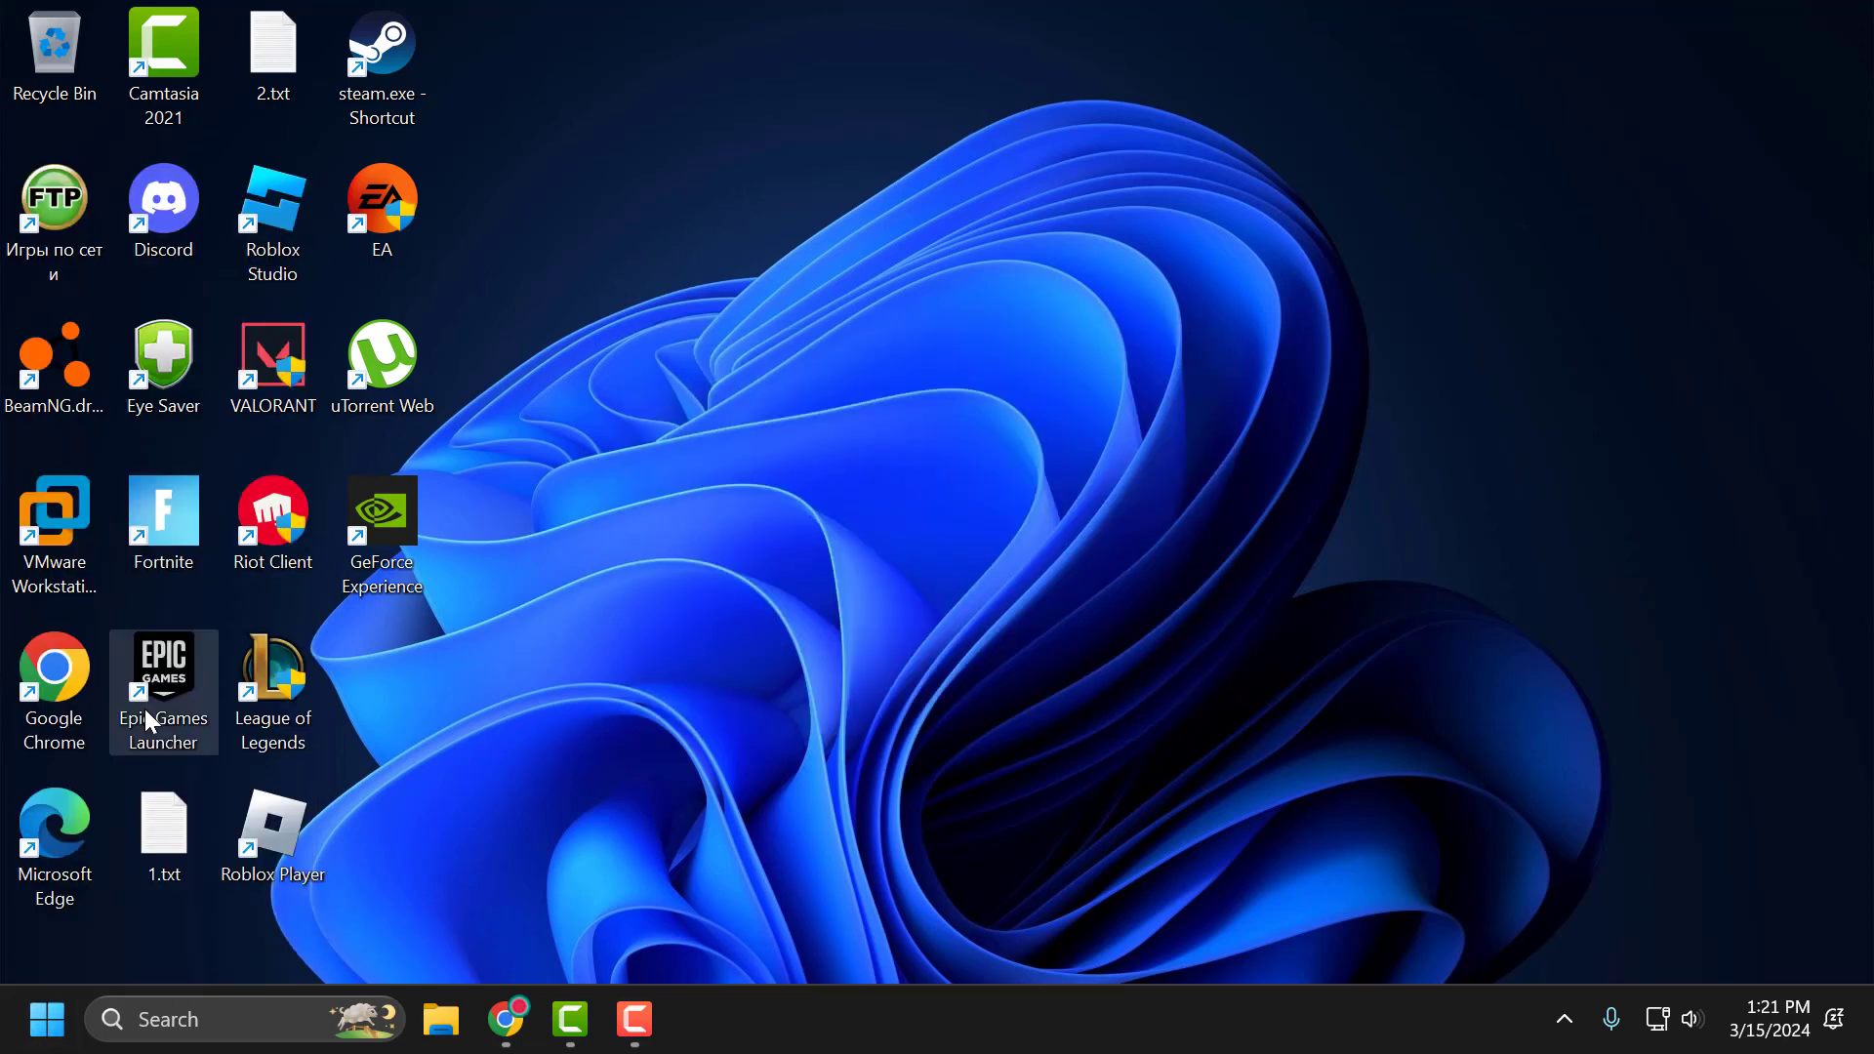
left_click(125, 908)
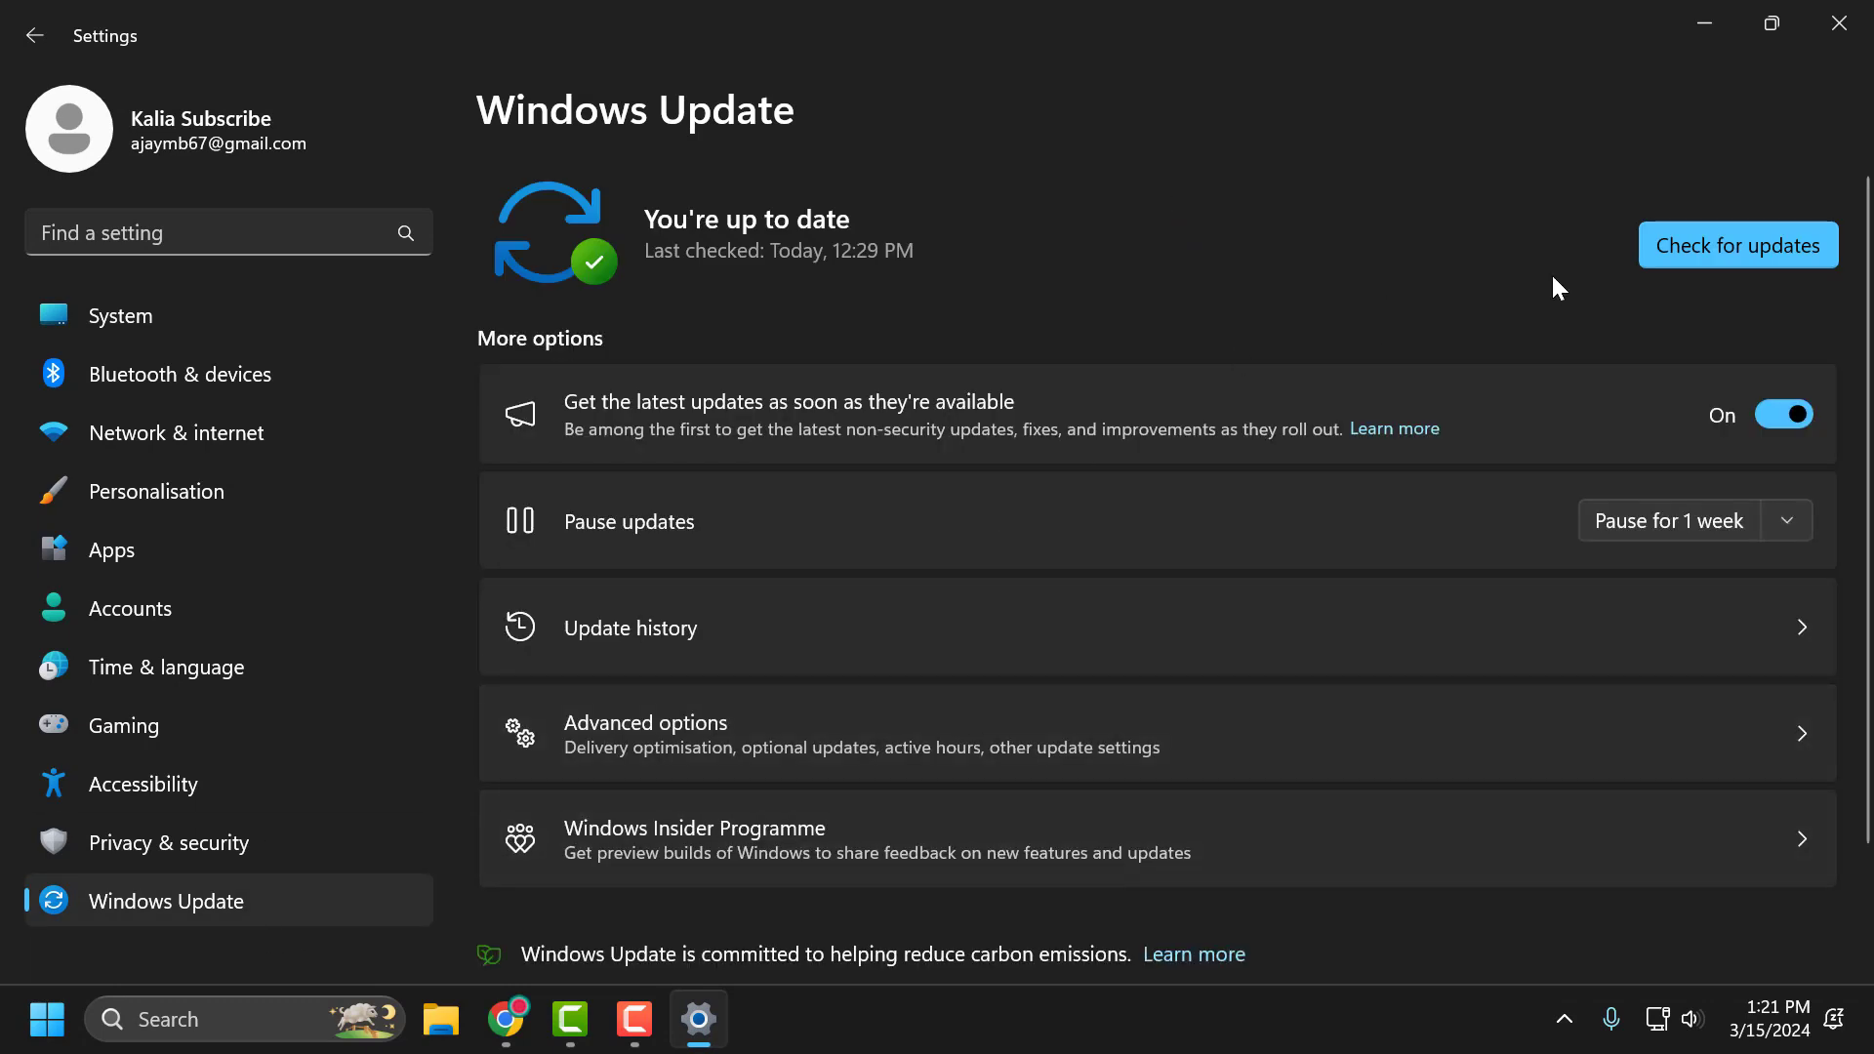
left_click(1695, 252)
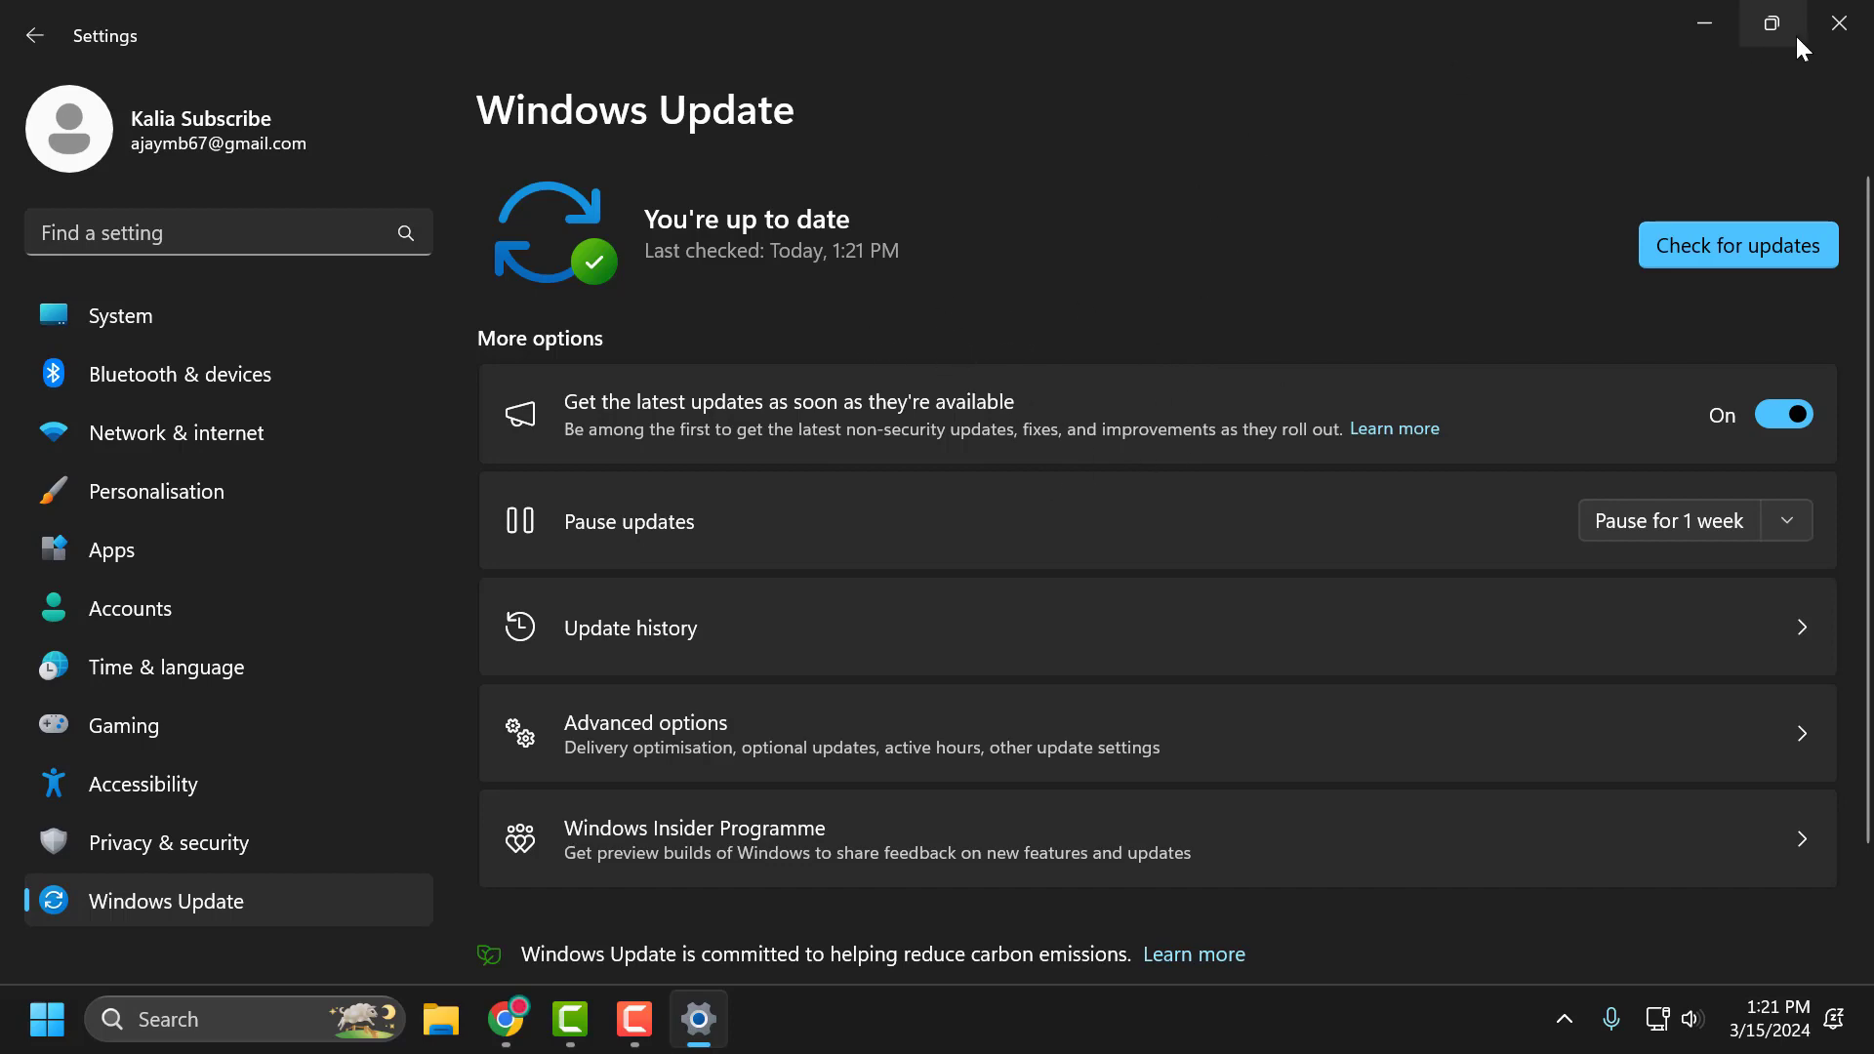
left_click(1839, 22)
- Open Turn Windows features on or off and enable .NET 3.5 WCF HTTP and Non-HTTP Activation
left_click(287, 1001)
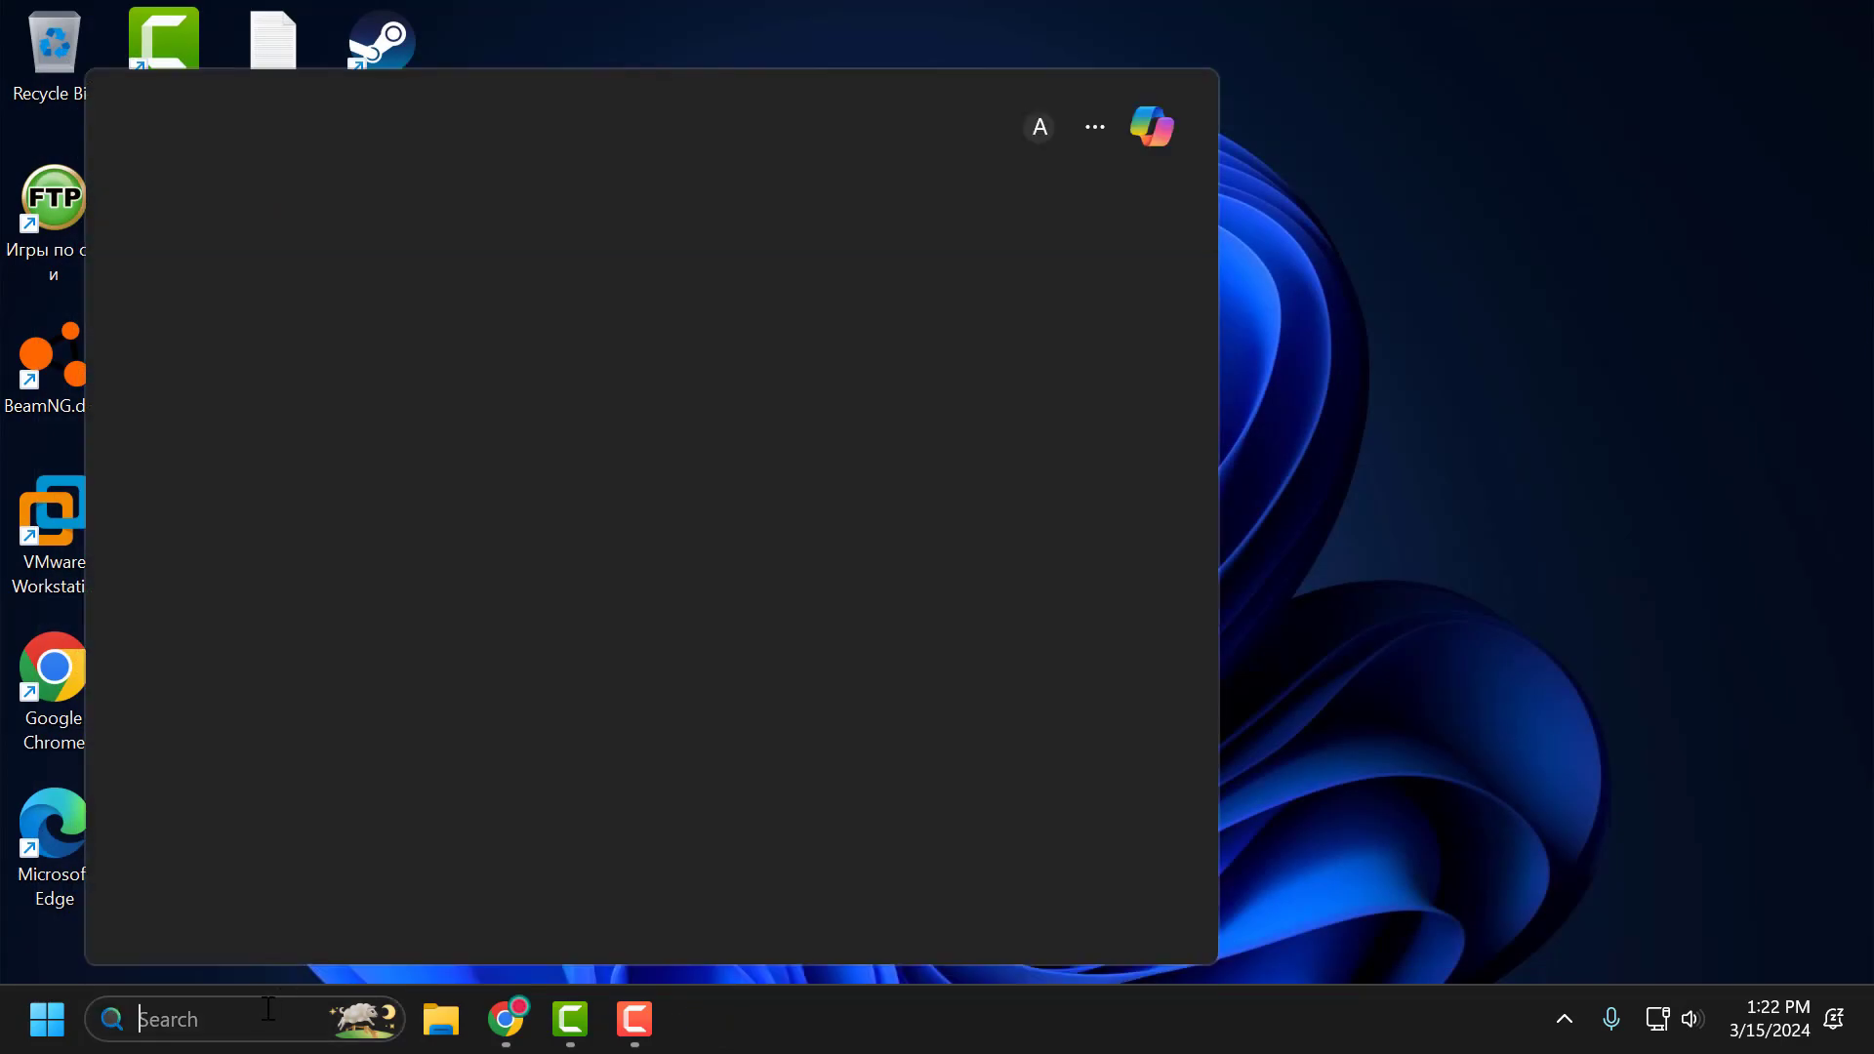
type("windows fea")
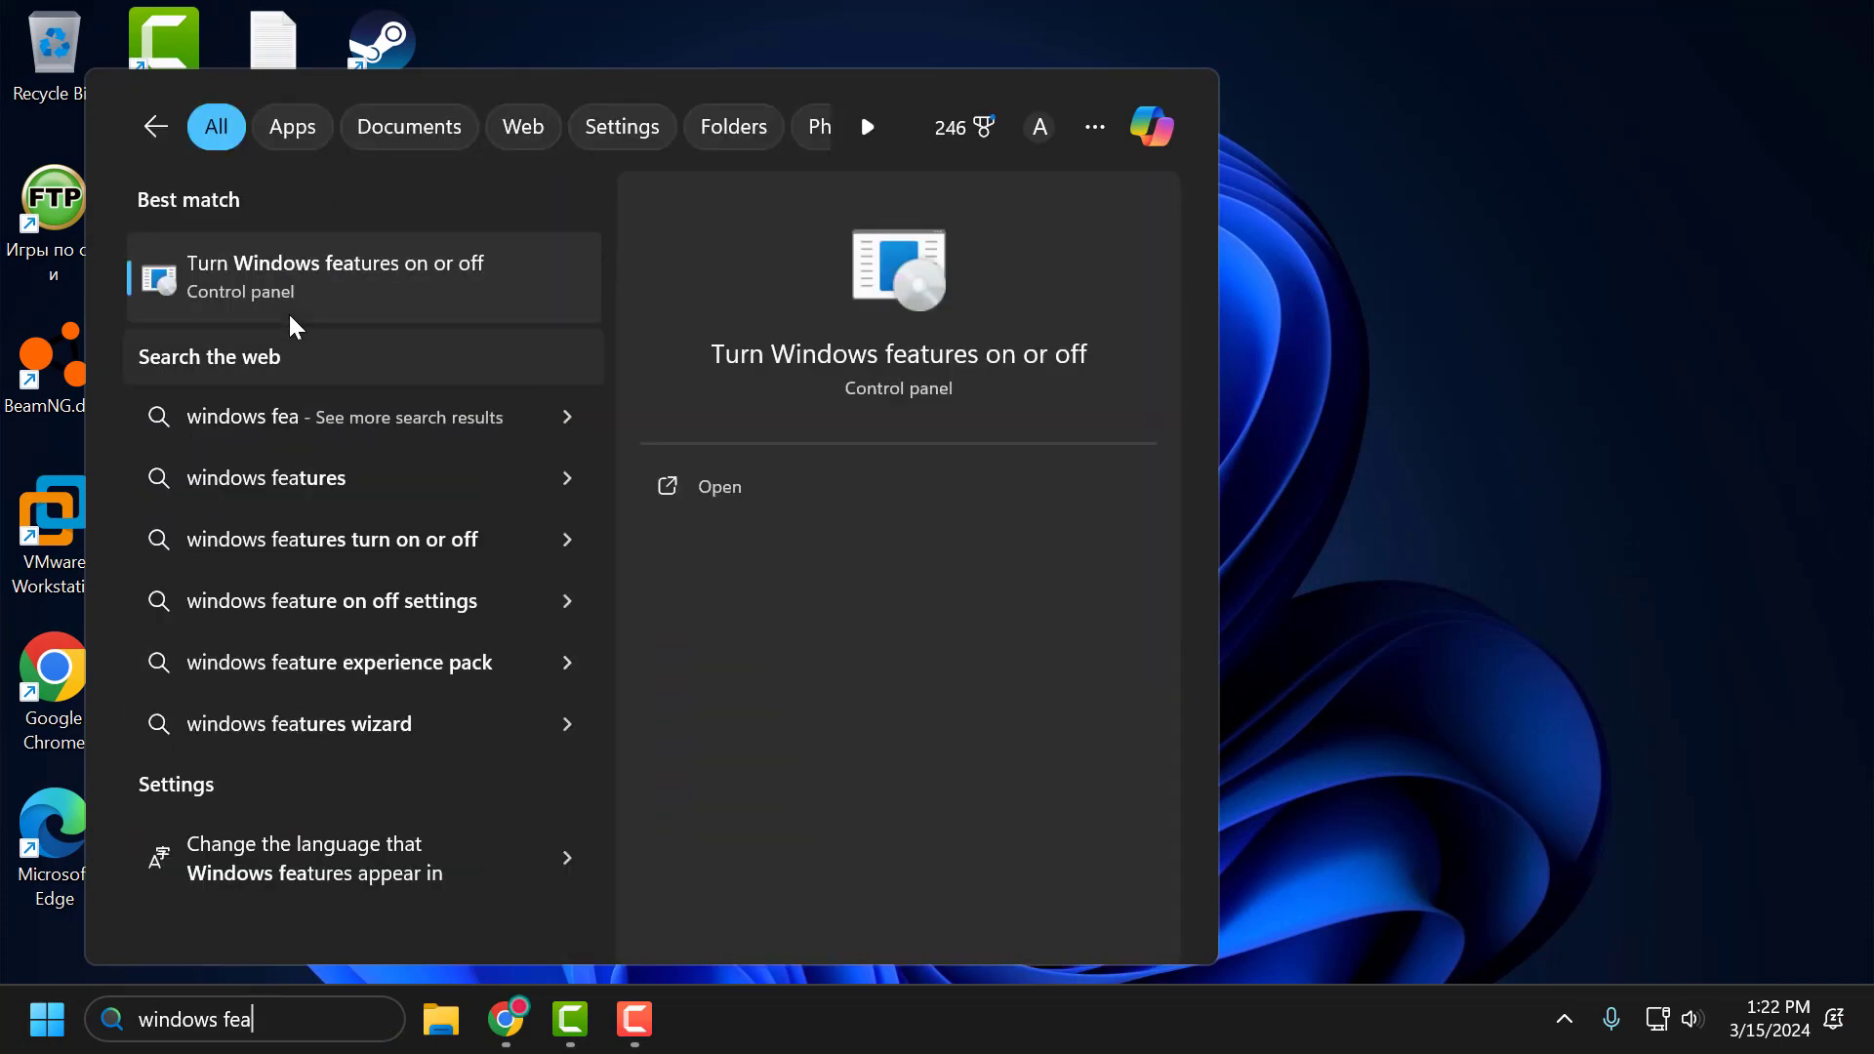
left_click(332, 291)
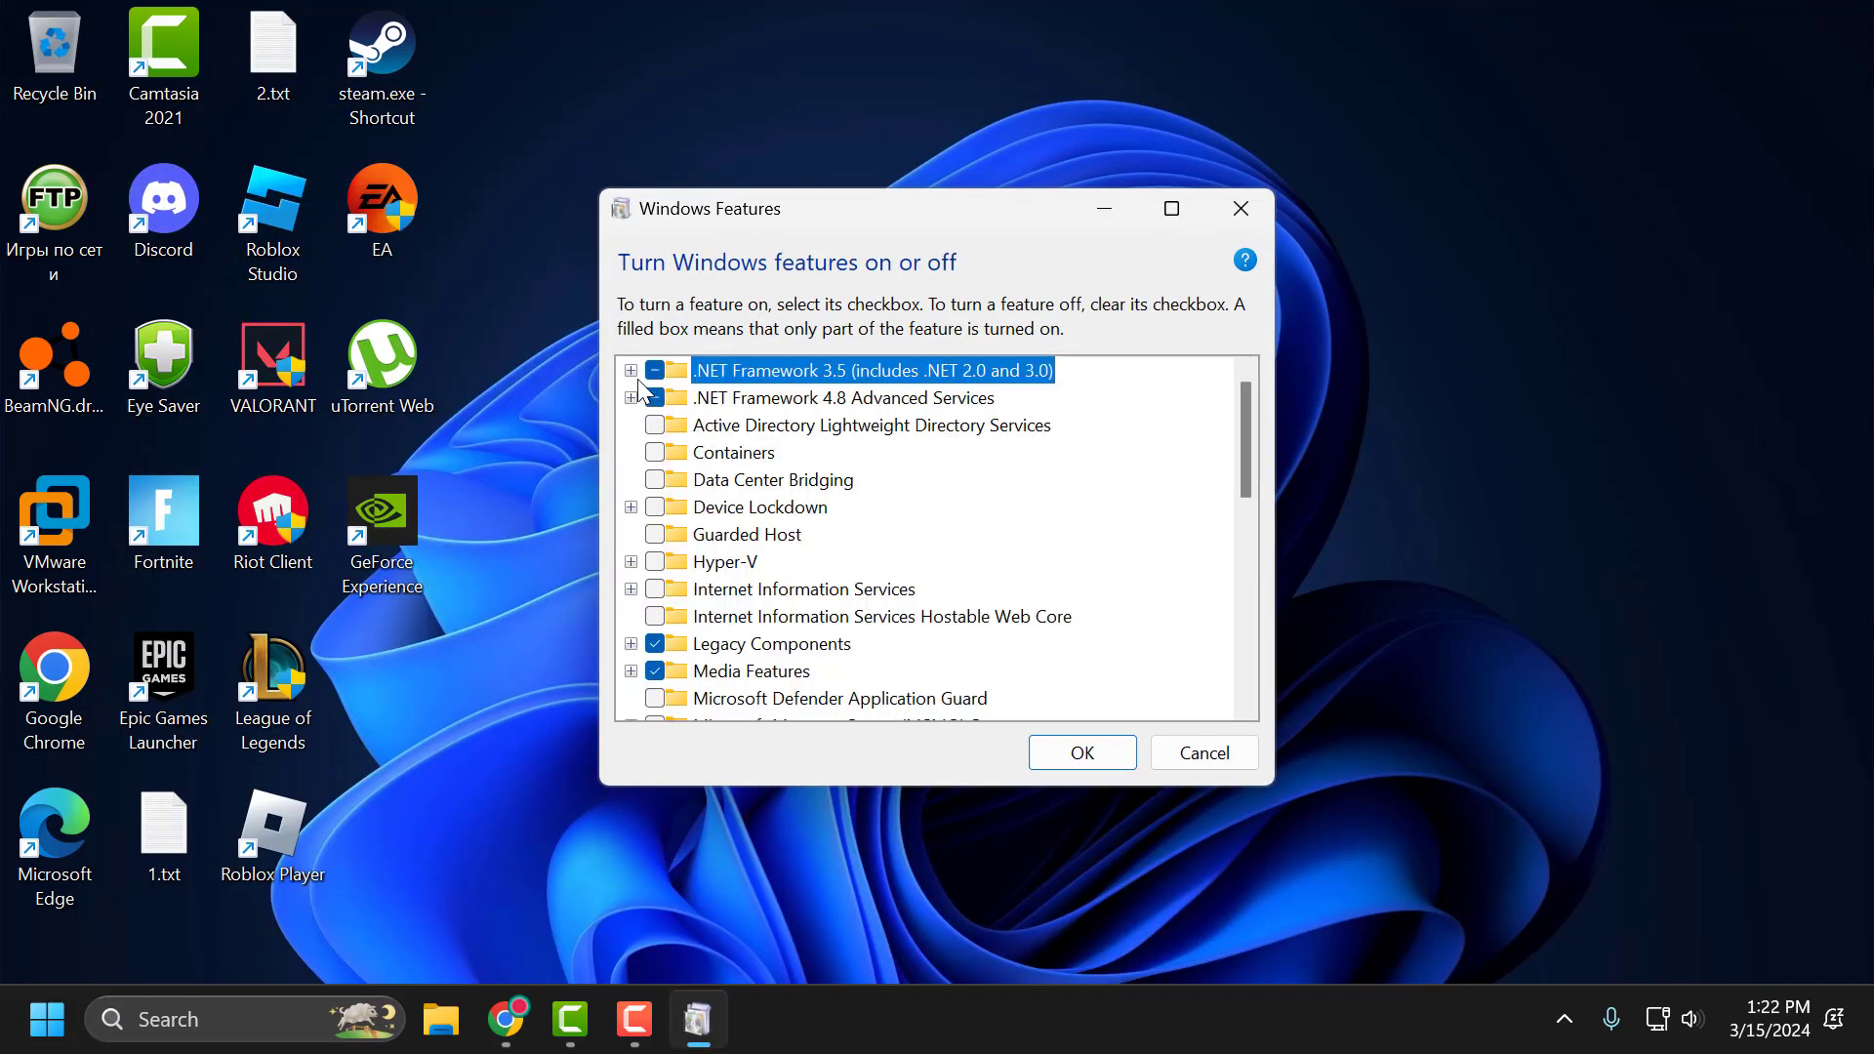
left_click(632, 371)
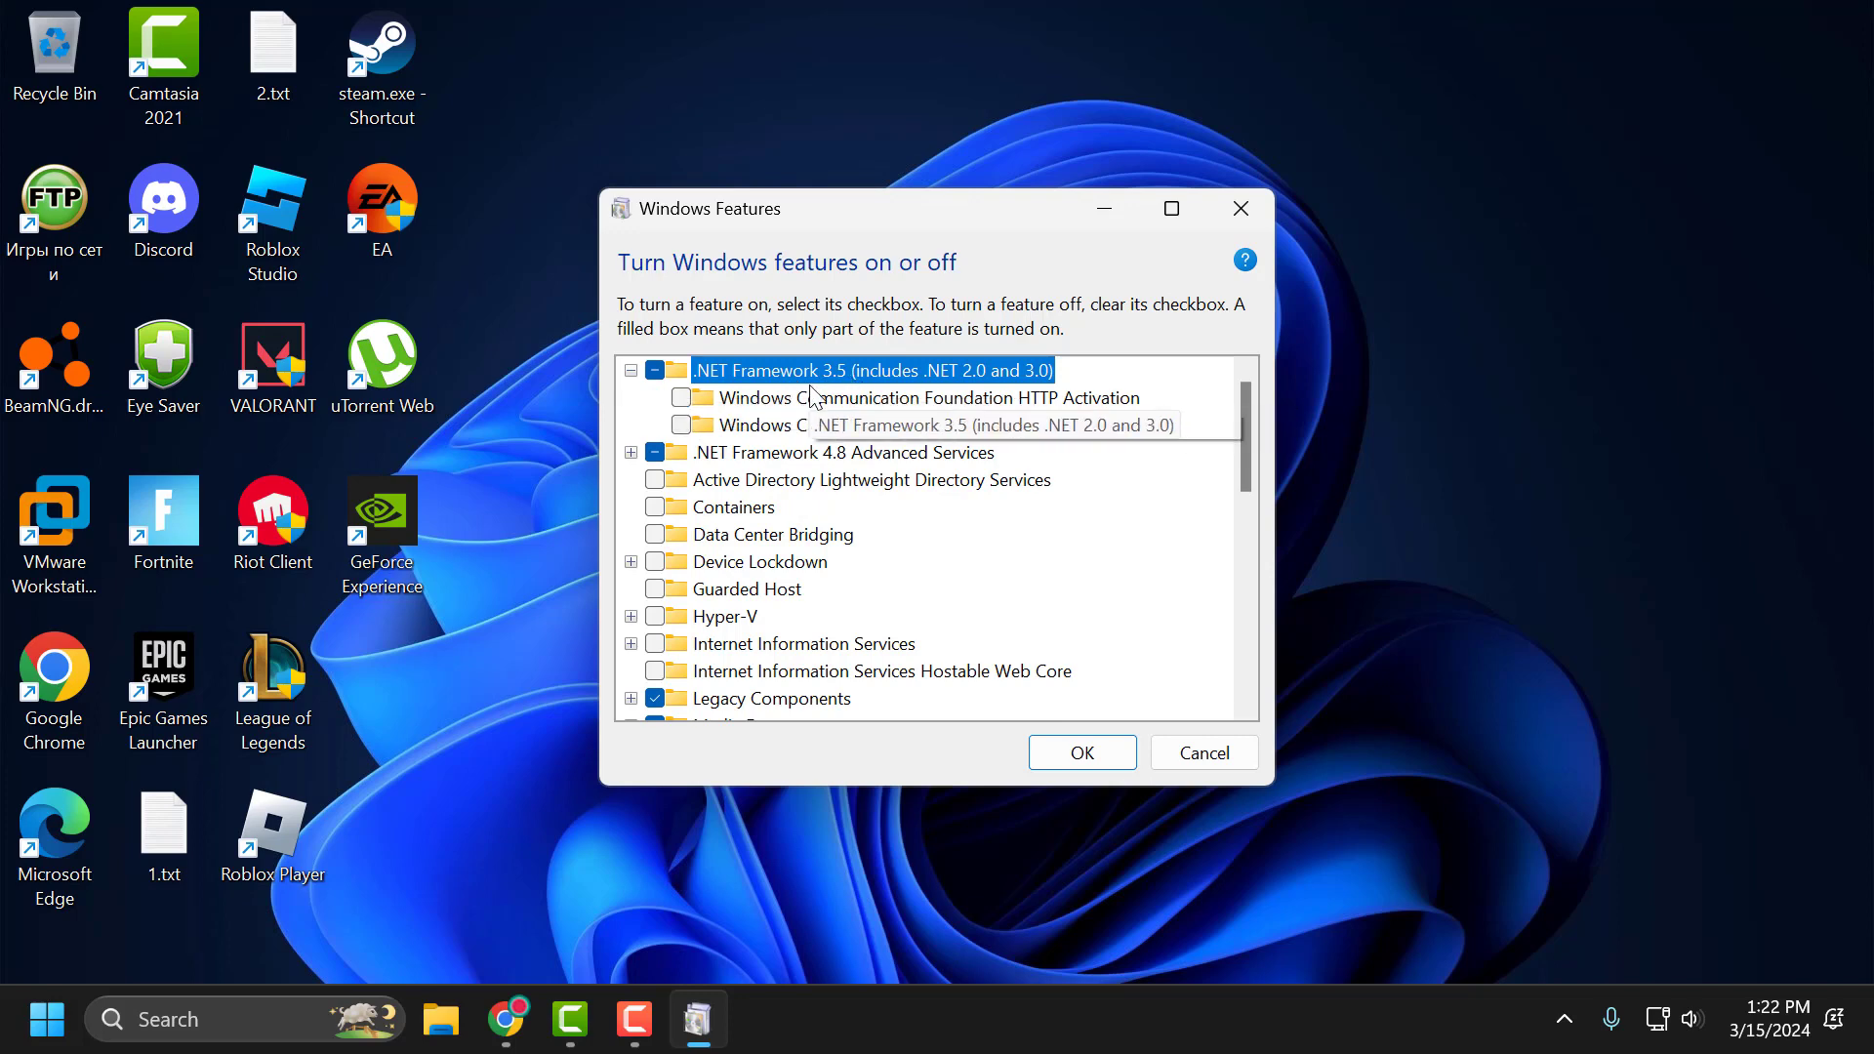
left_click(681, 398)
left_click(682, 426)
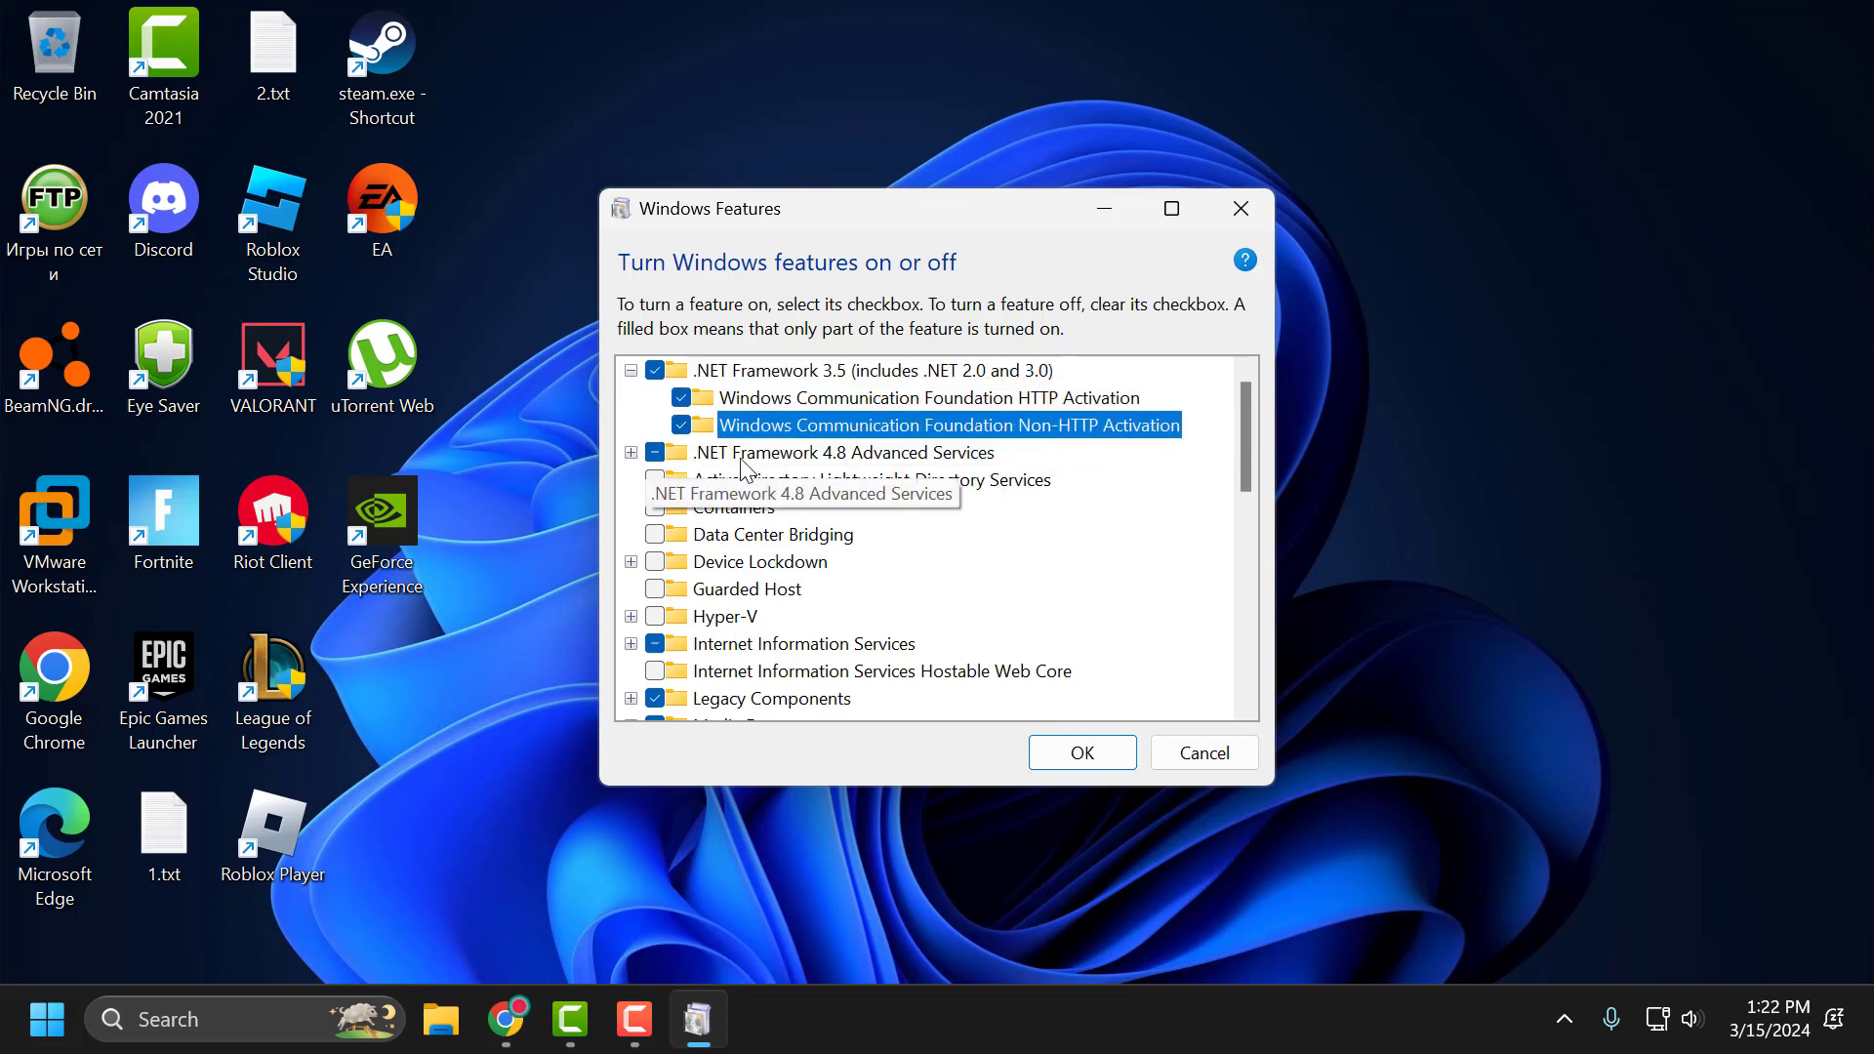
- Enable .NET 4.8 WCF MSMQ, TCP and Named Pipe Activation, then apply with OK
left_click(632, 453)
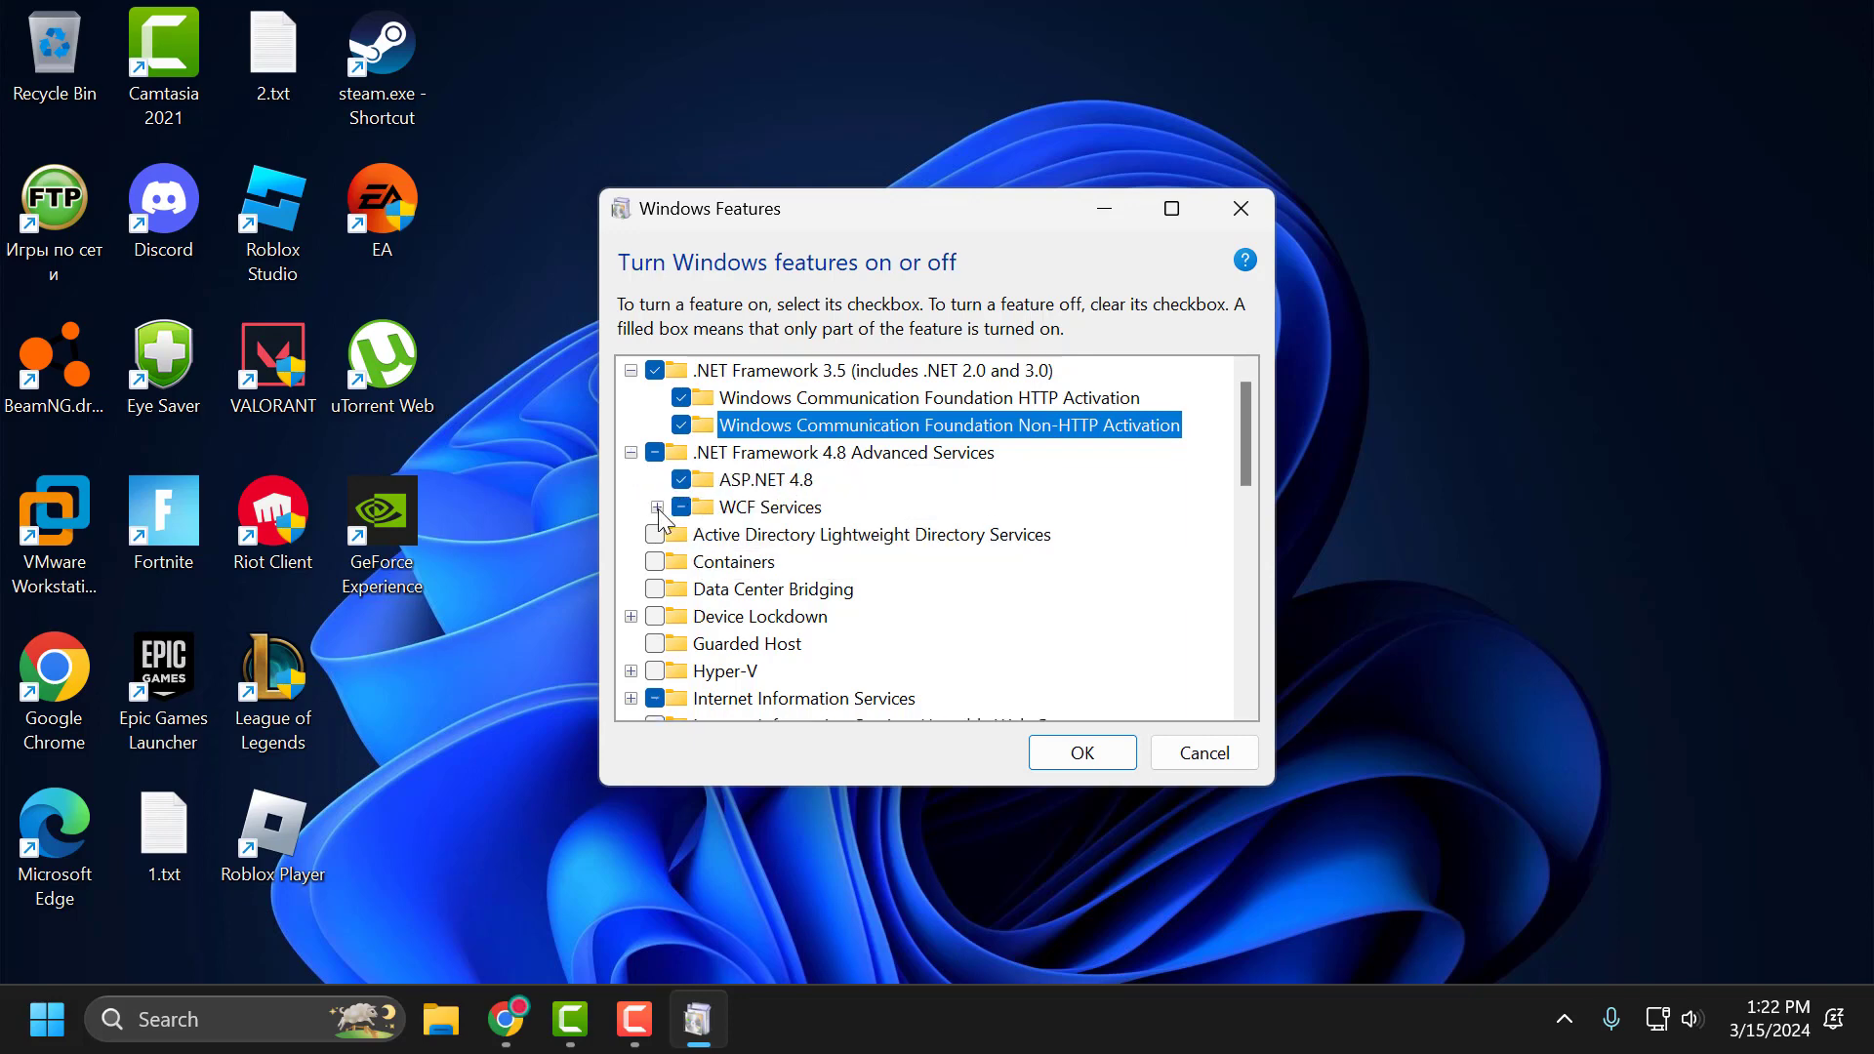
left_click(657, 508)
left_click(707, 562)
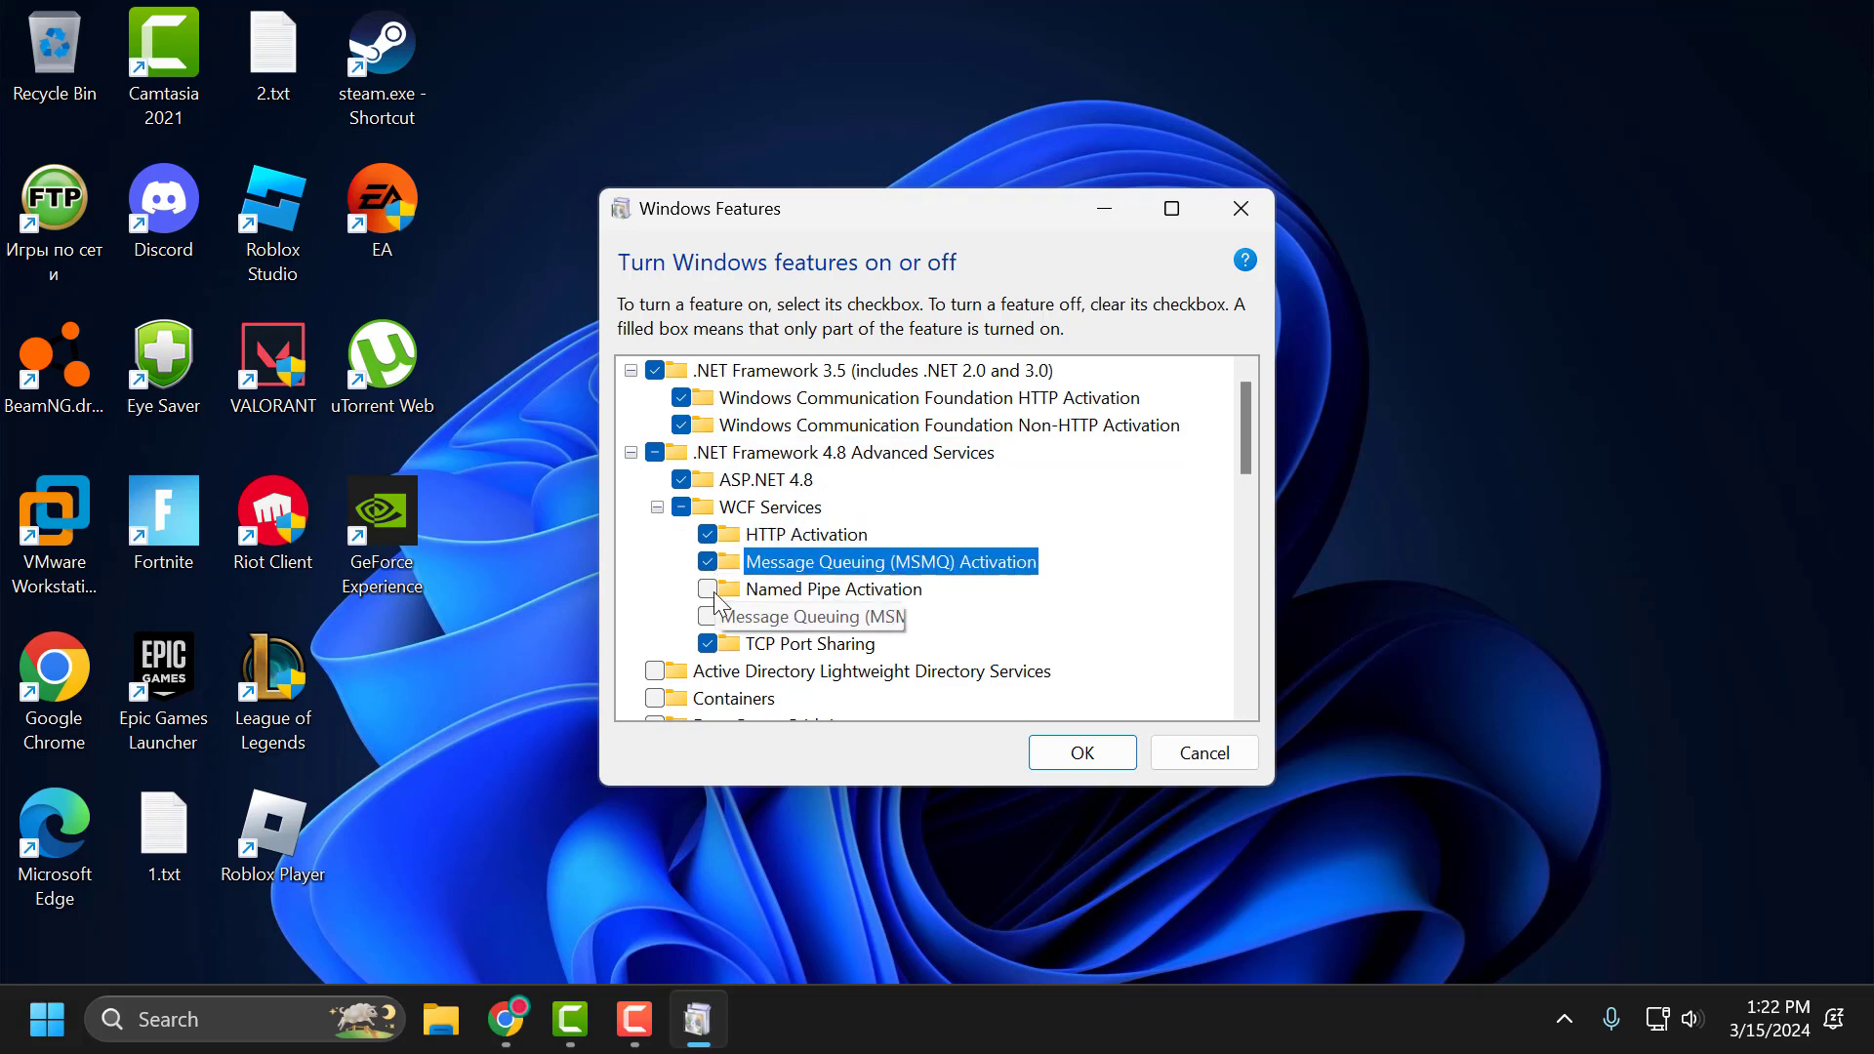
left_click(707, 616)
left_click(707, 589)
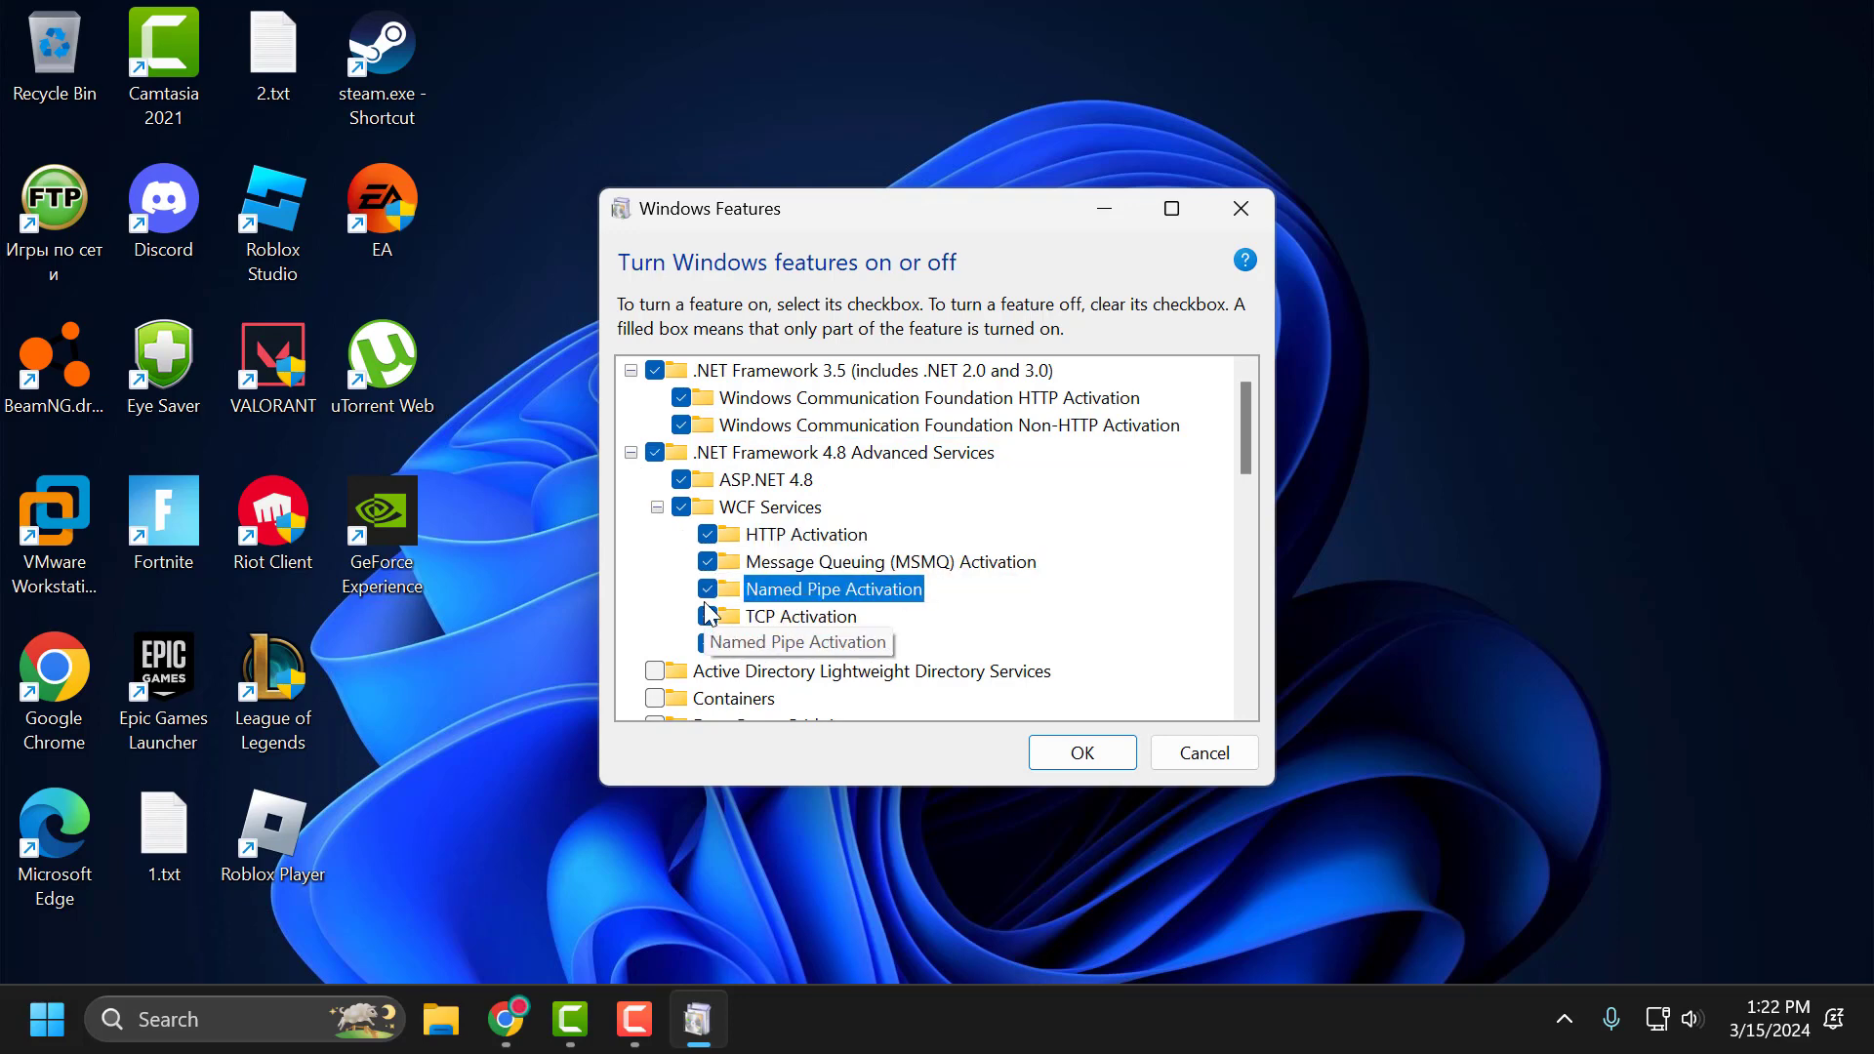
left_click(1051, 757)
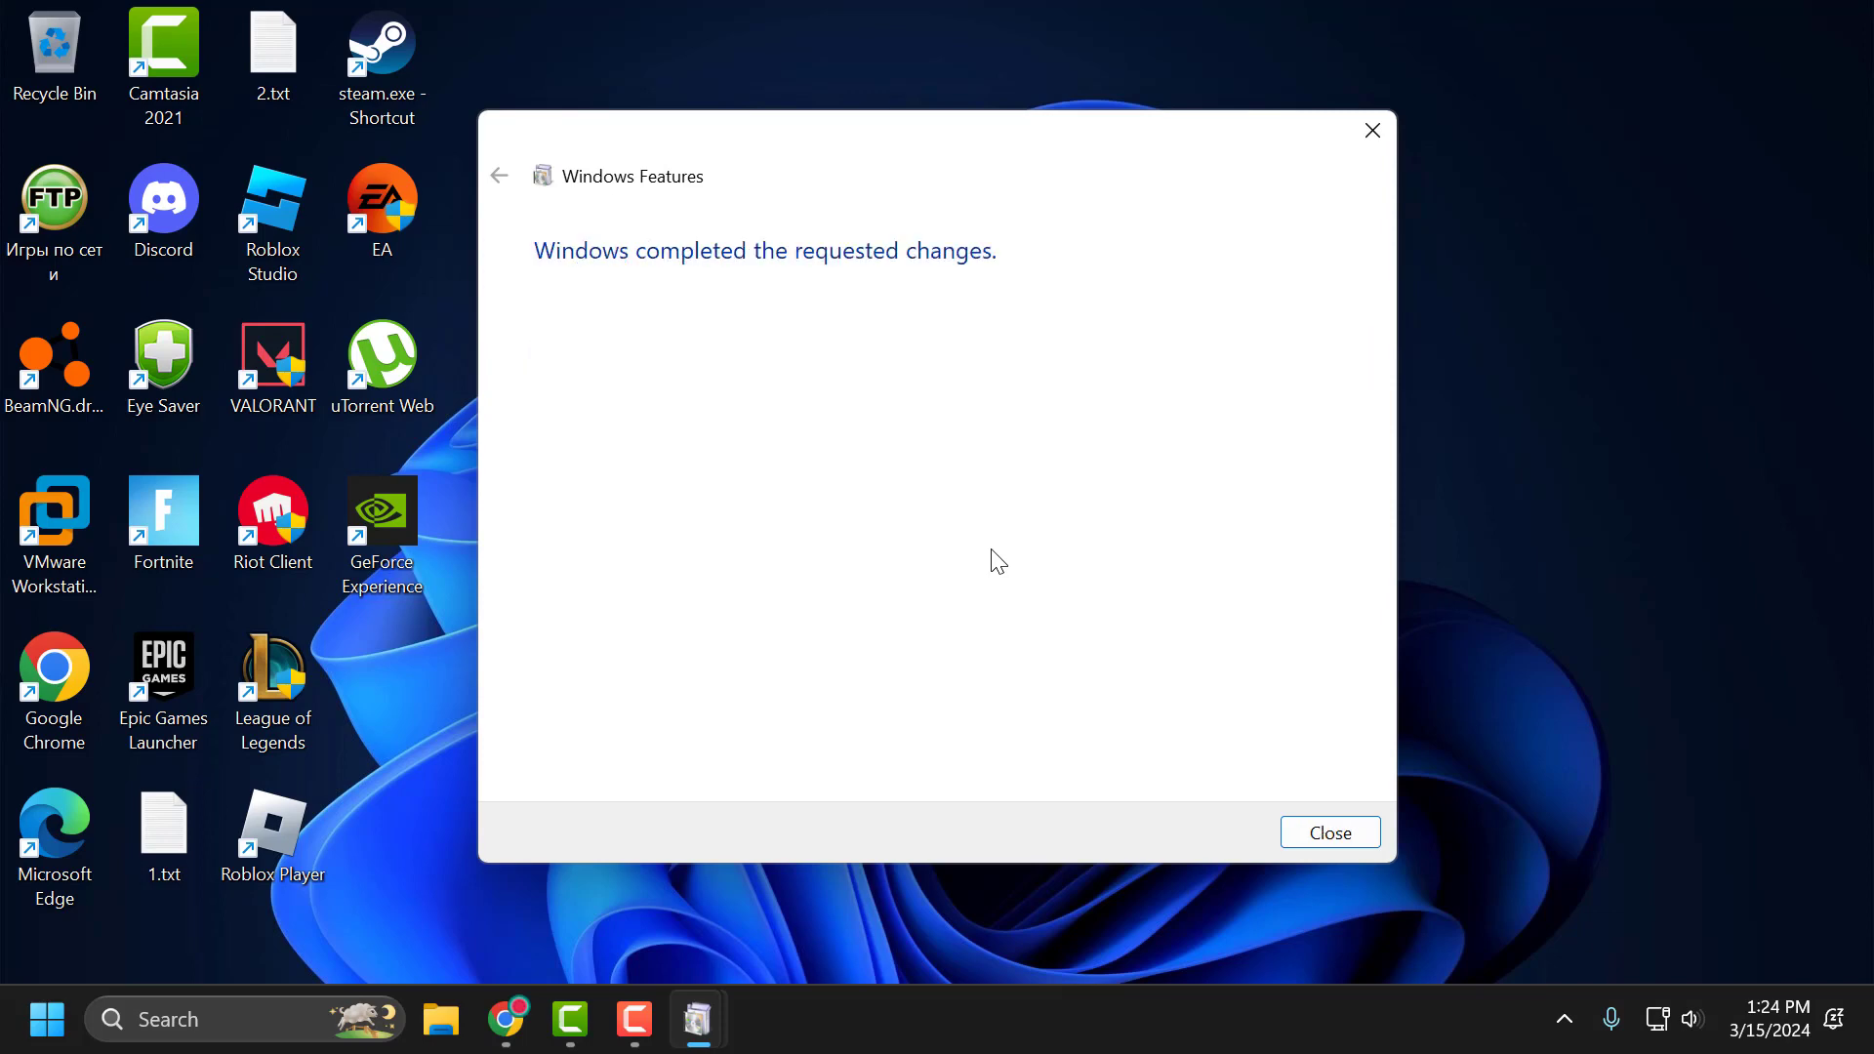
- Close the Windows Features window once it reports the requested changes are complete
left_click(1355, 835)
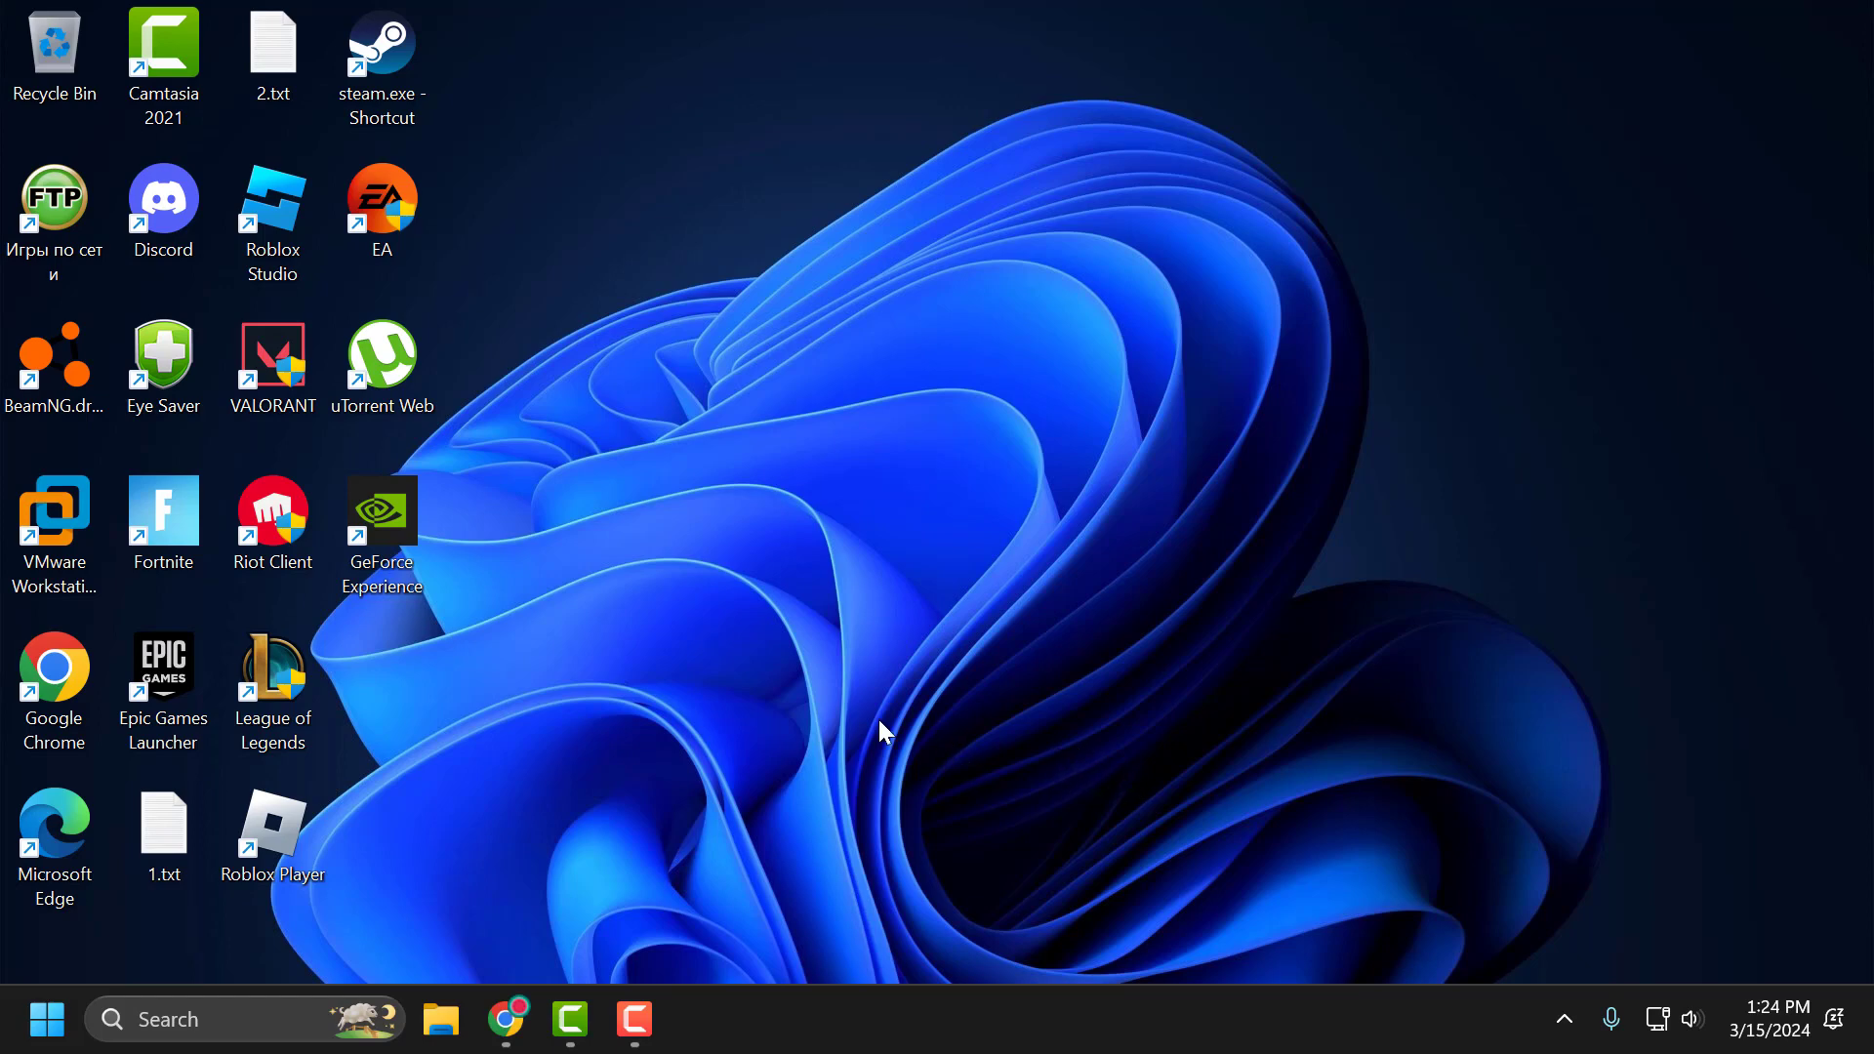
- Download the 95.6 MB DirectX Redist (June 2010) installer in Chrome, then minimize the browser
left_click(506, 1019)
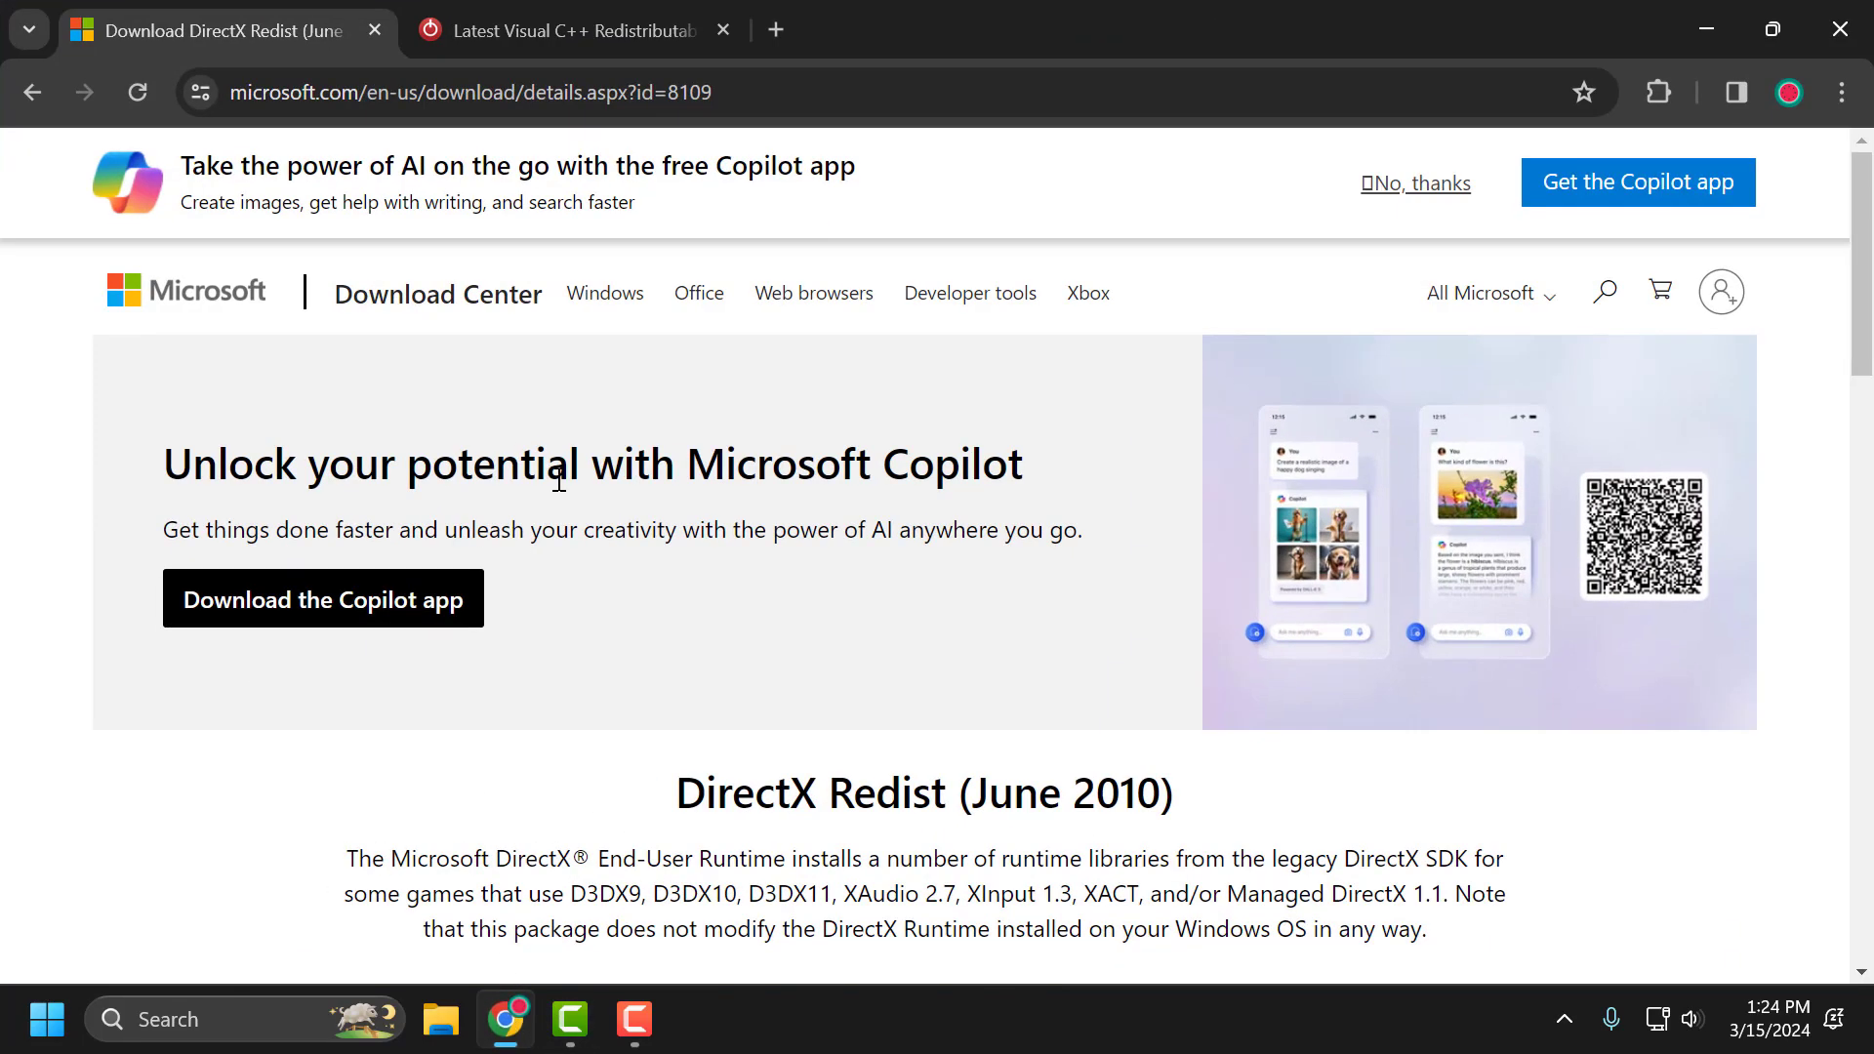
scroll(994, 479, "down", 4)
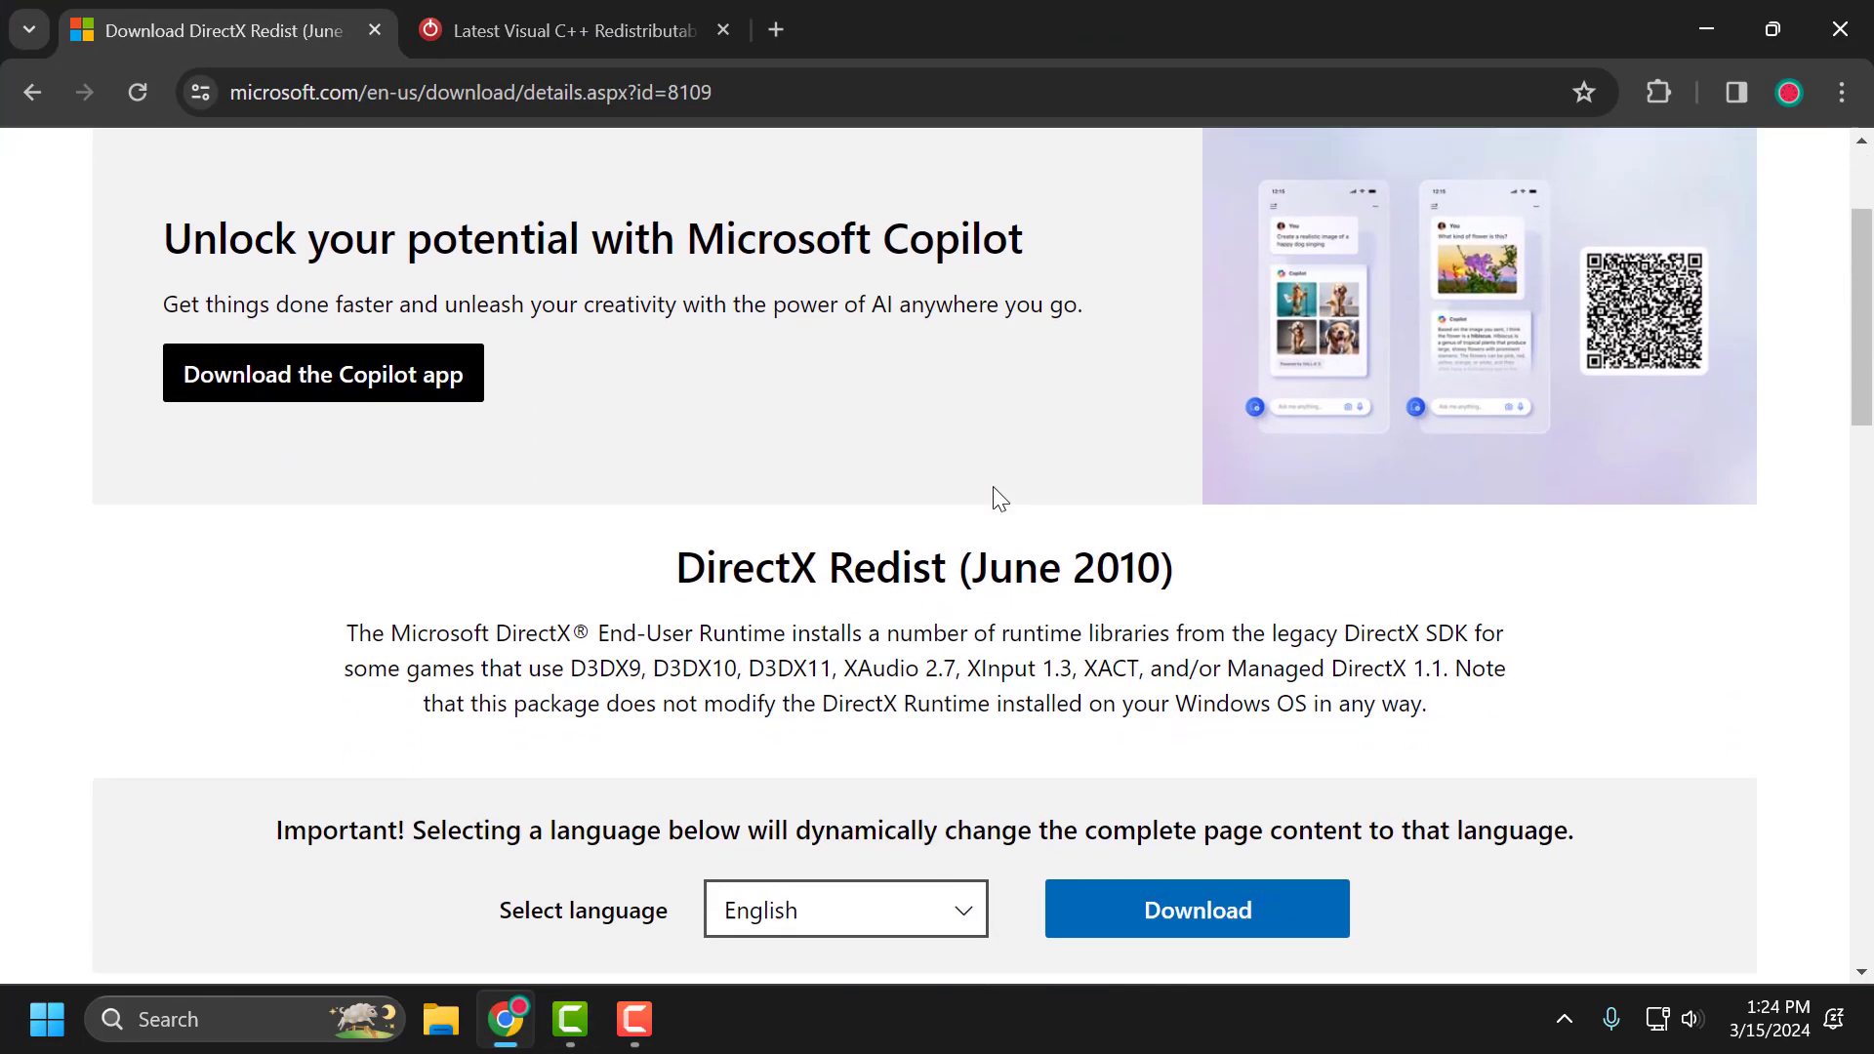
left_click(1169, 722)
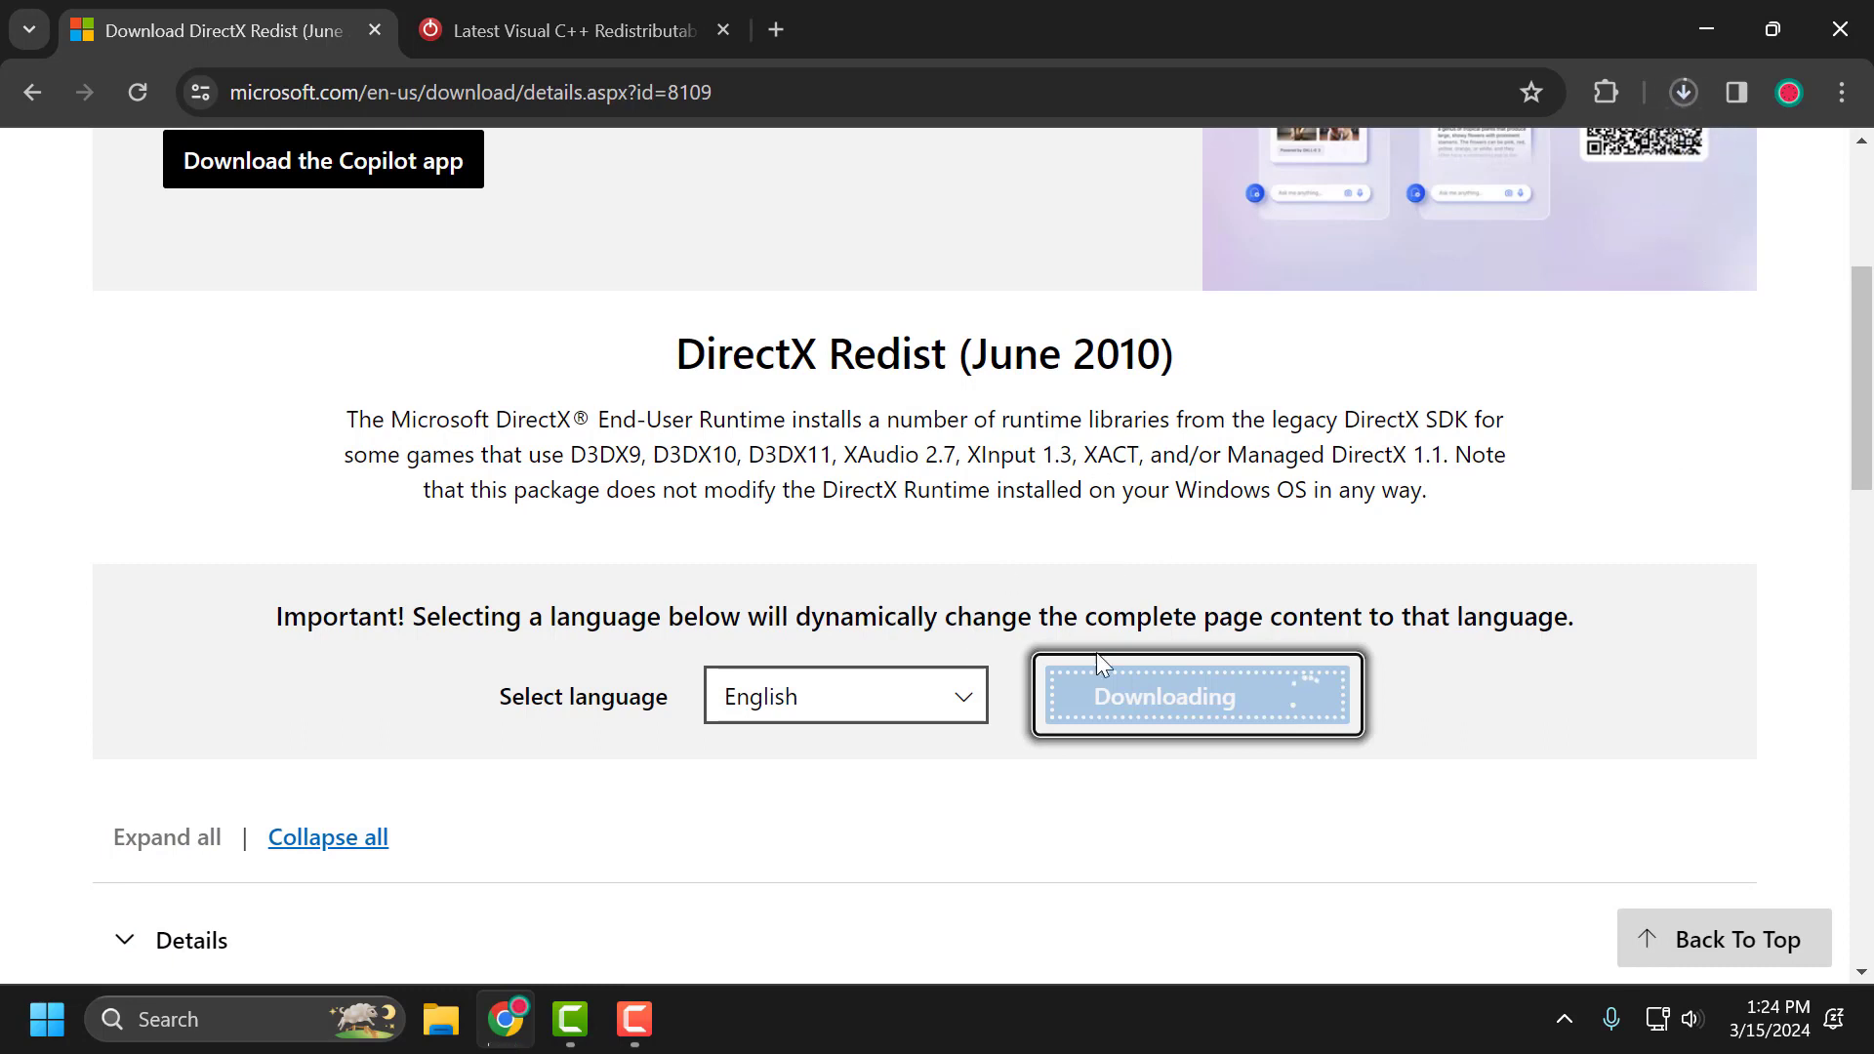
left_click(1674, 95)
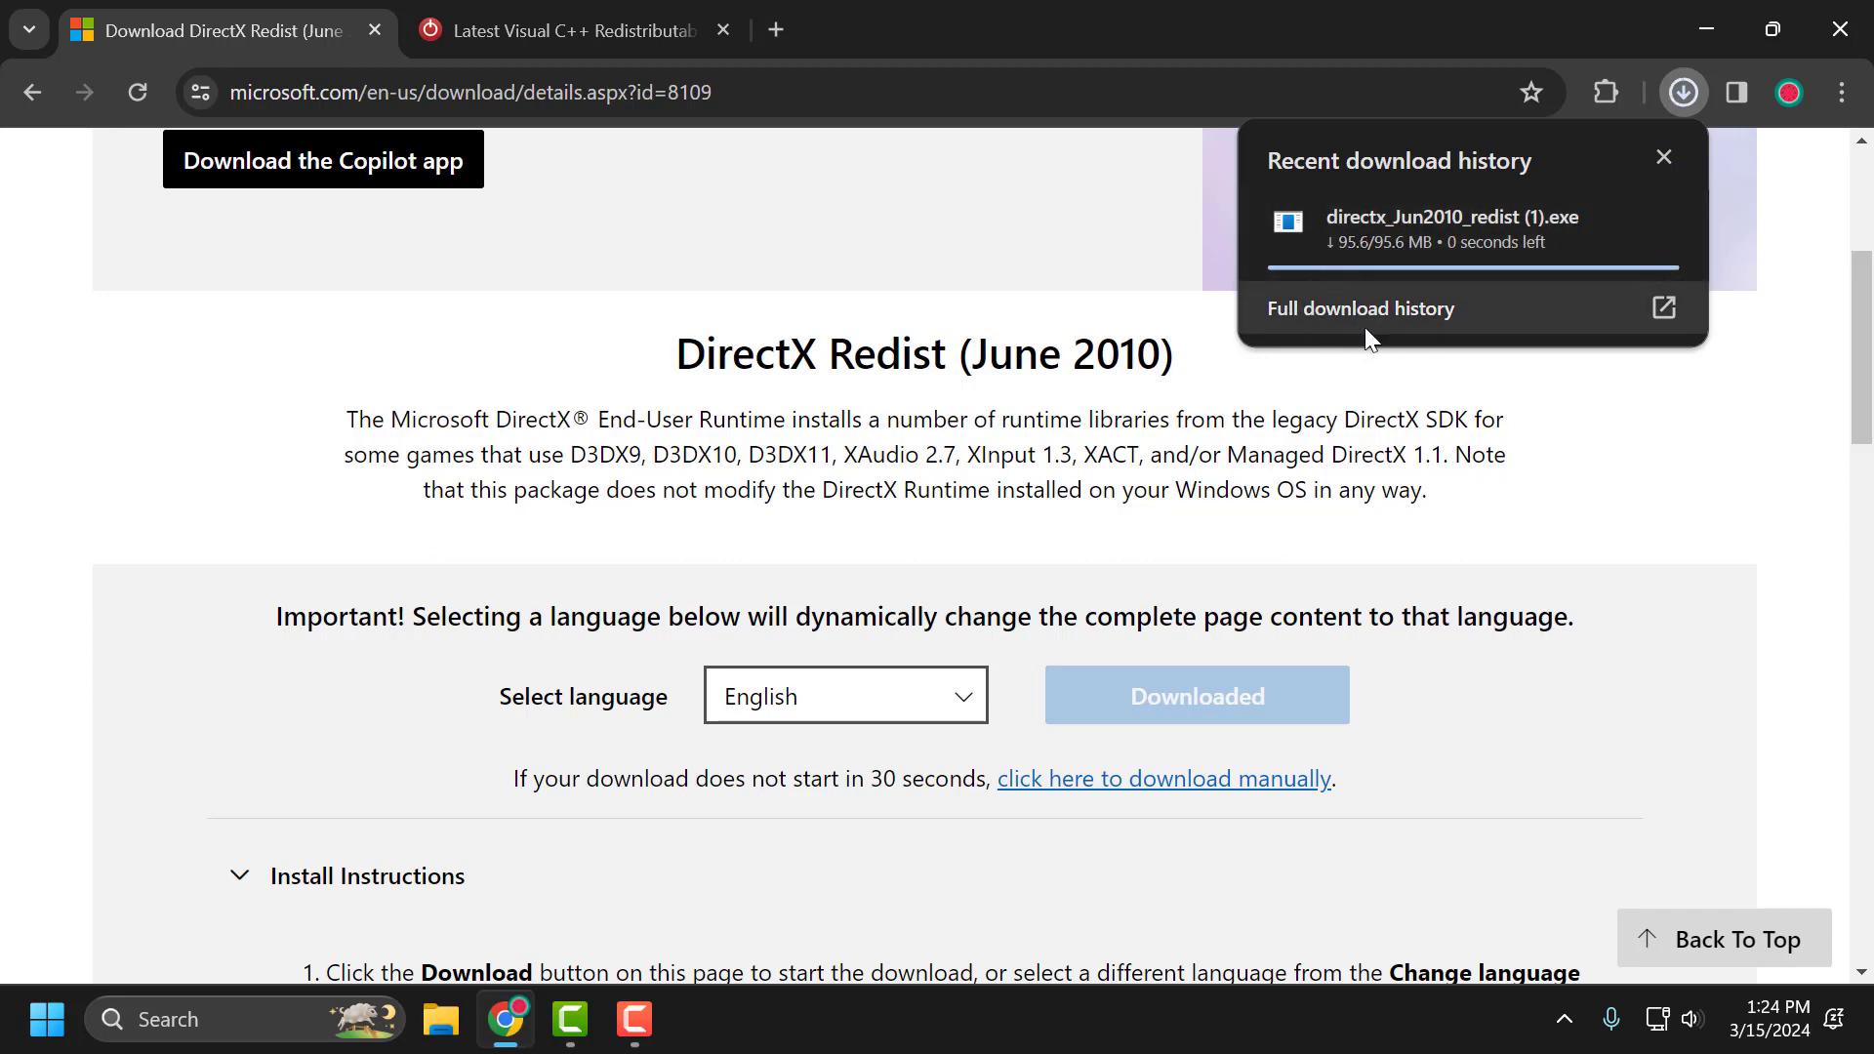
left_click(1708, 32)
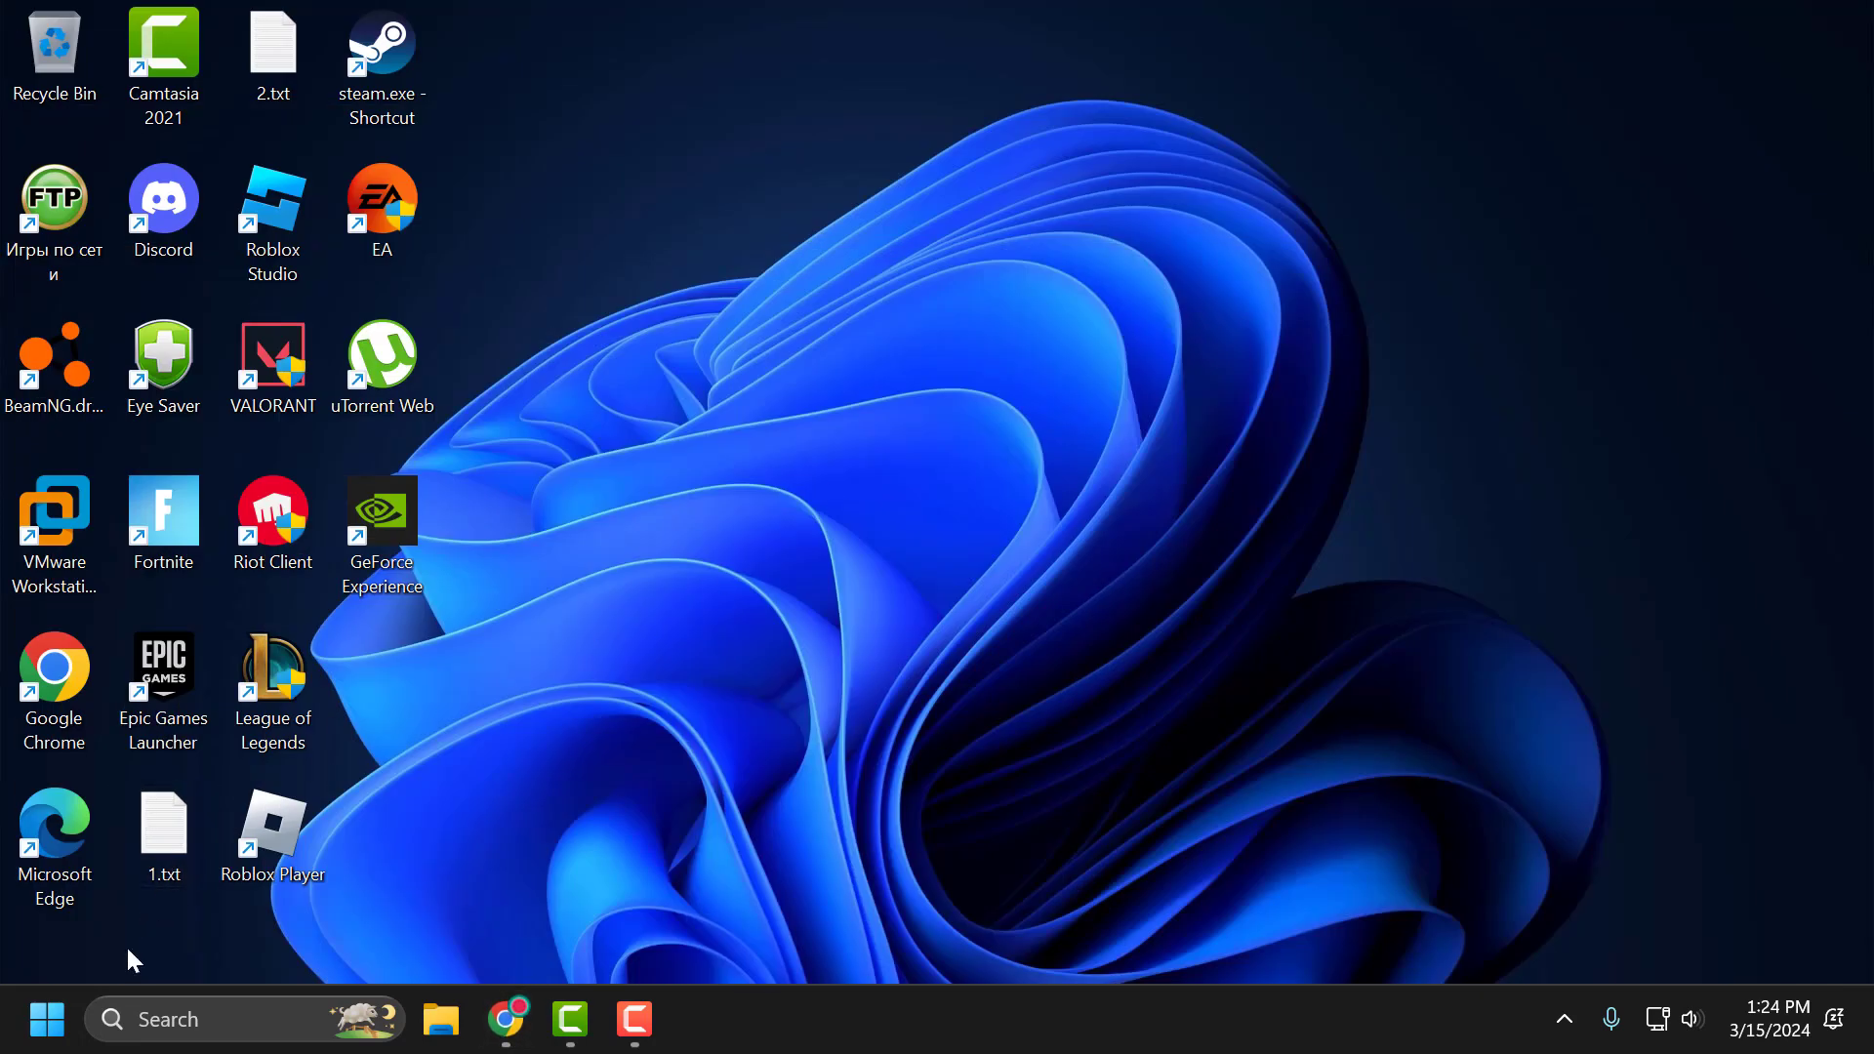
- Run appwiz.cpl from the Run dialog to open Programs and Features
right_click(47, 1020)
left_click(61, 843)
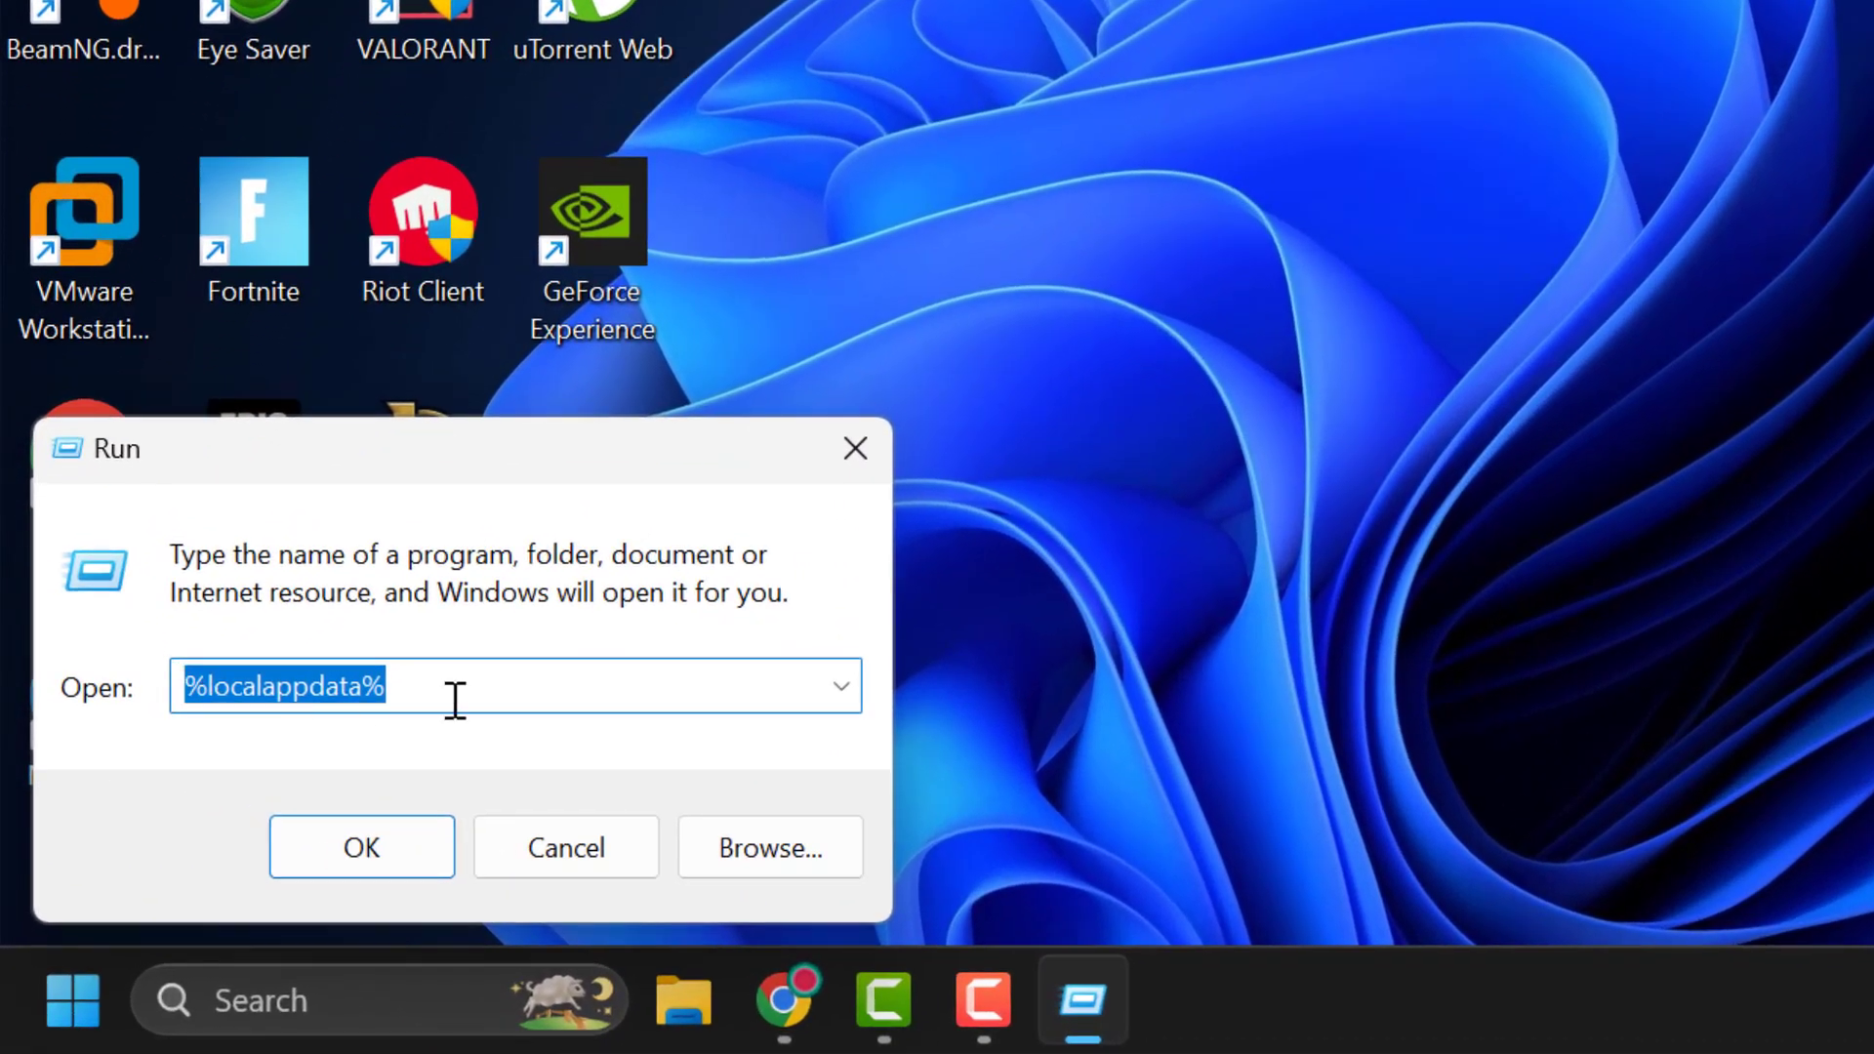
type("appwix")
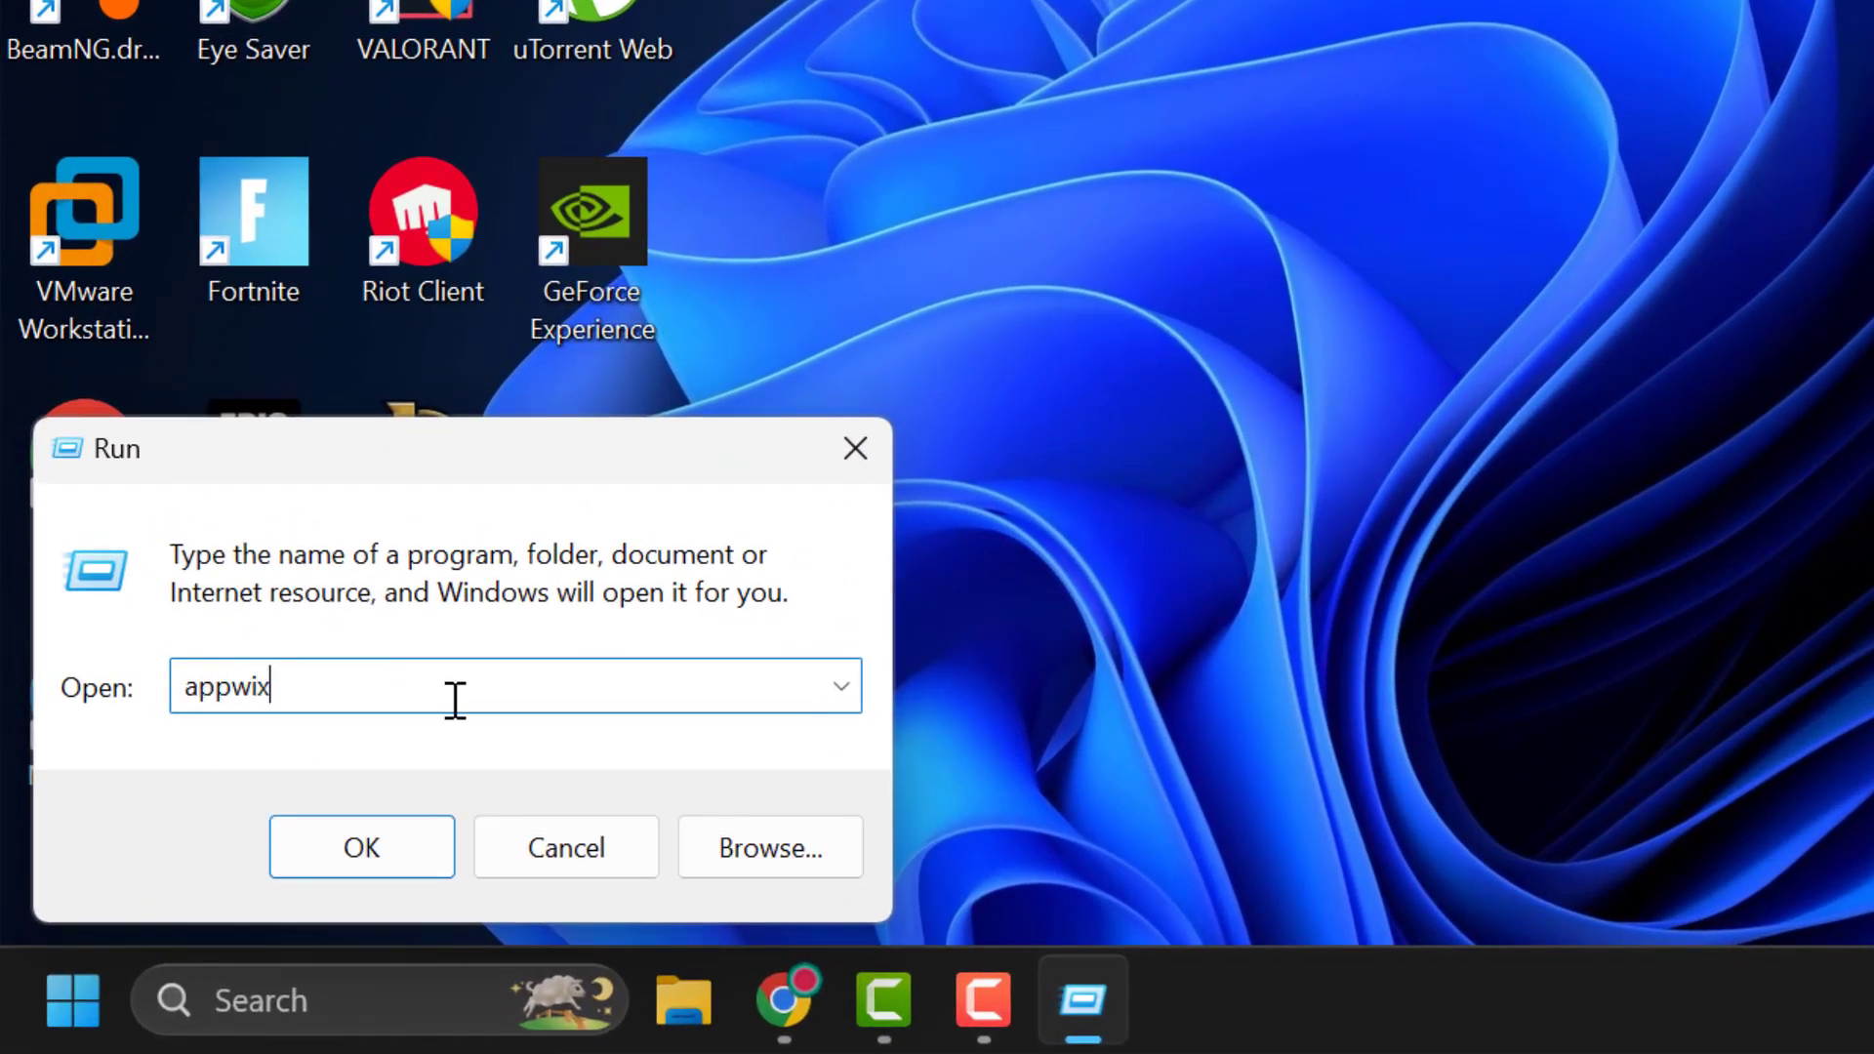
key("BackSpace")
type("z")
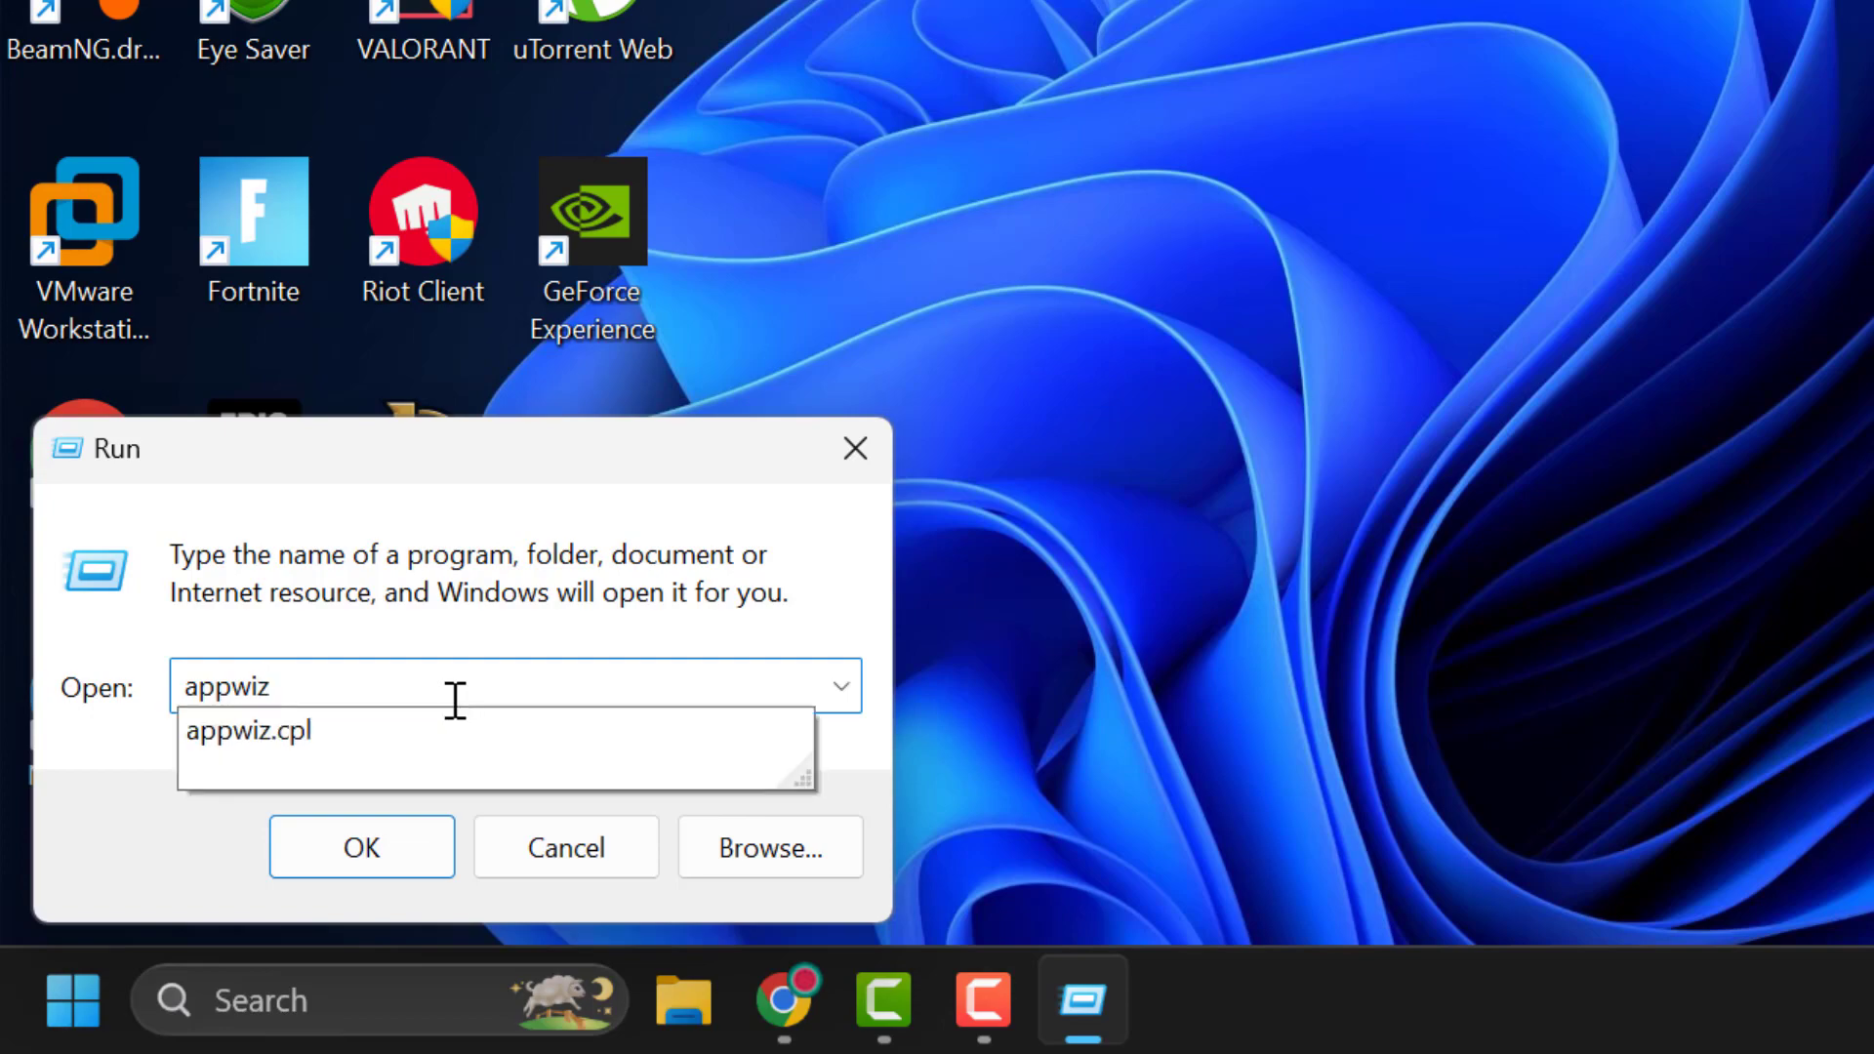
type(".cpl")
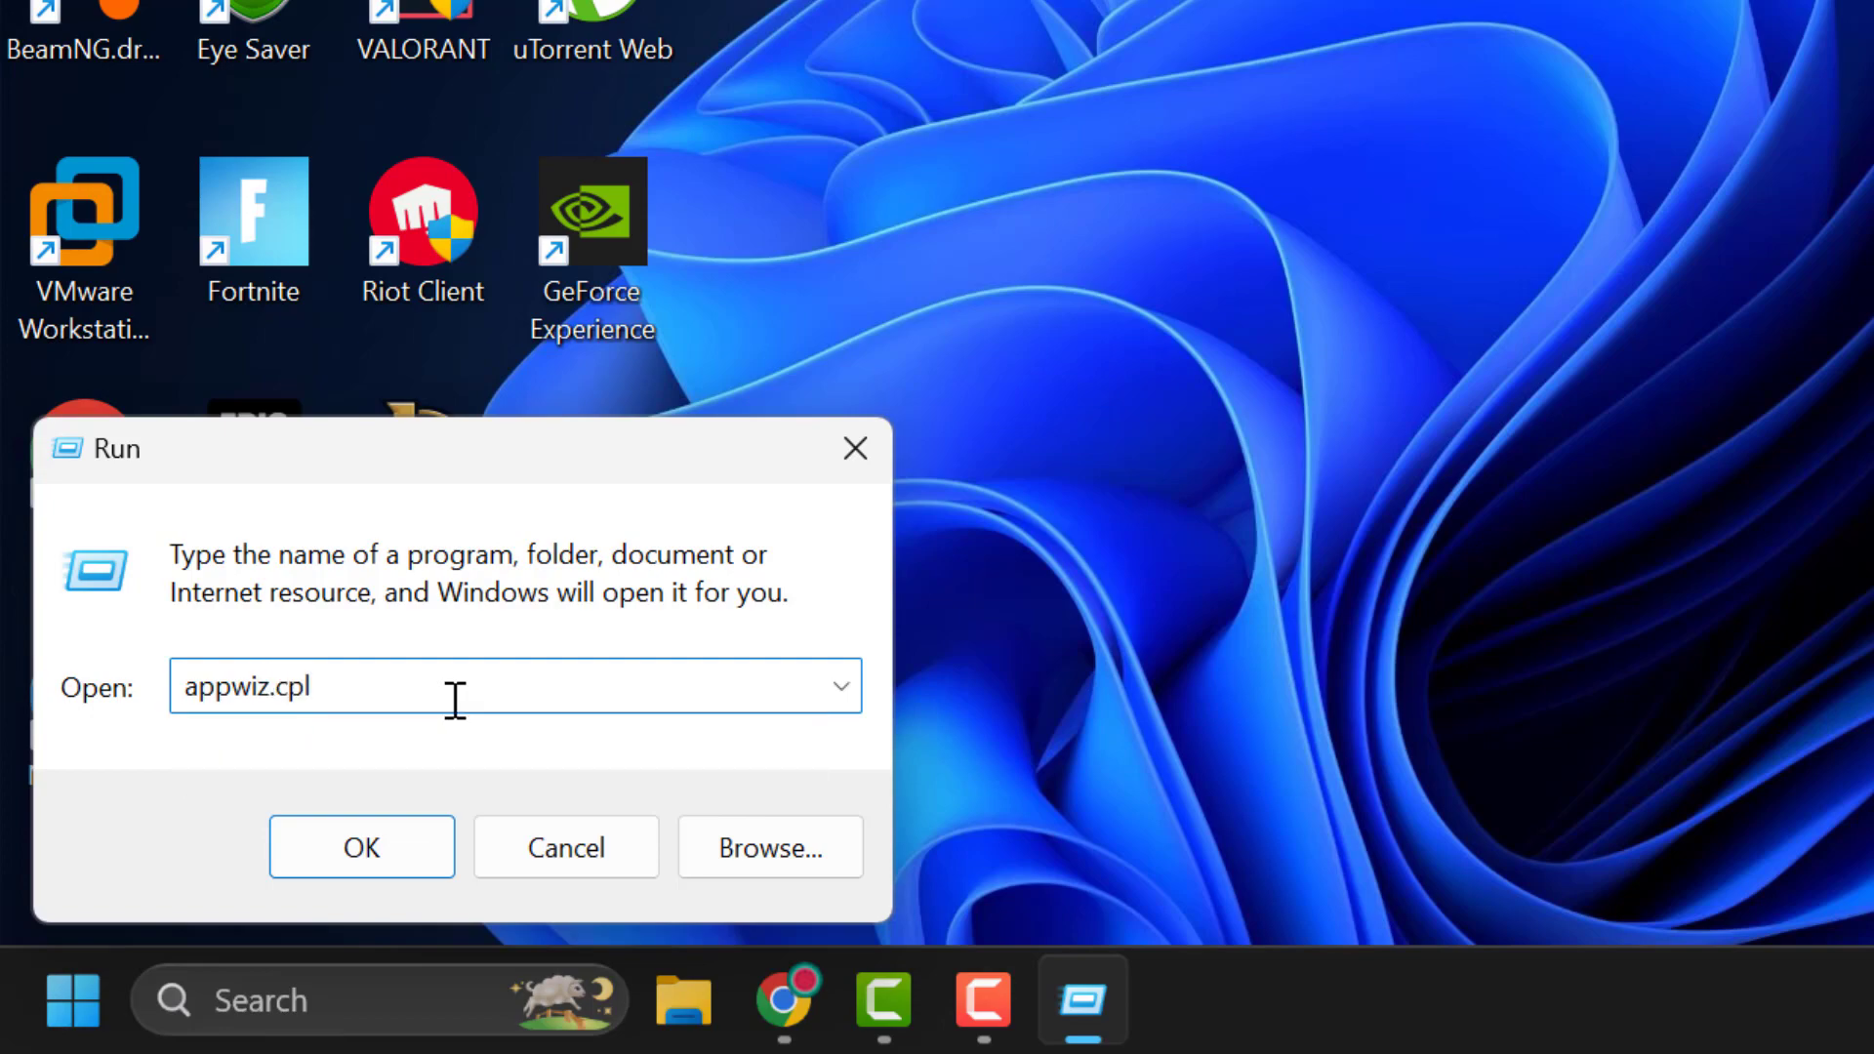
left_click(389, 865)
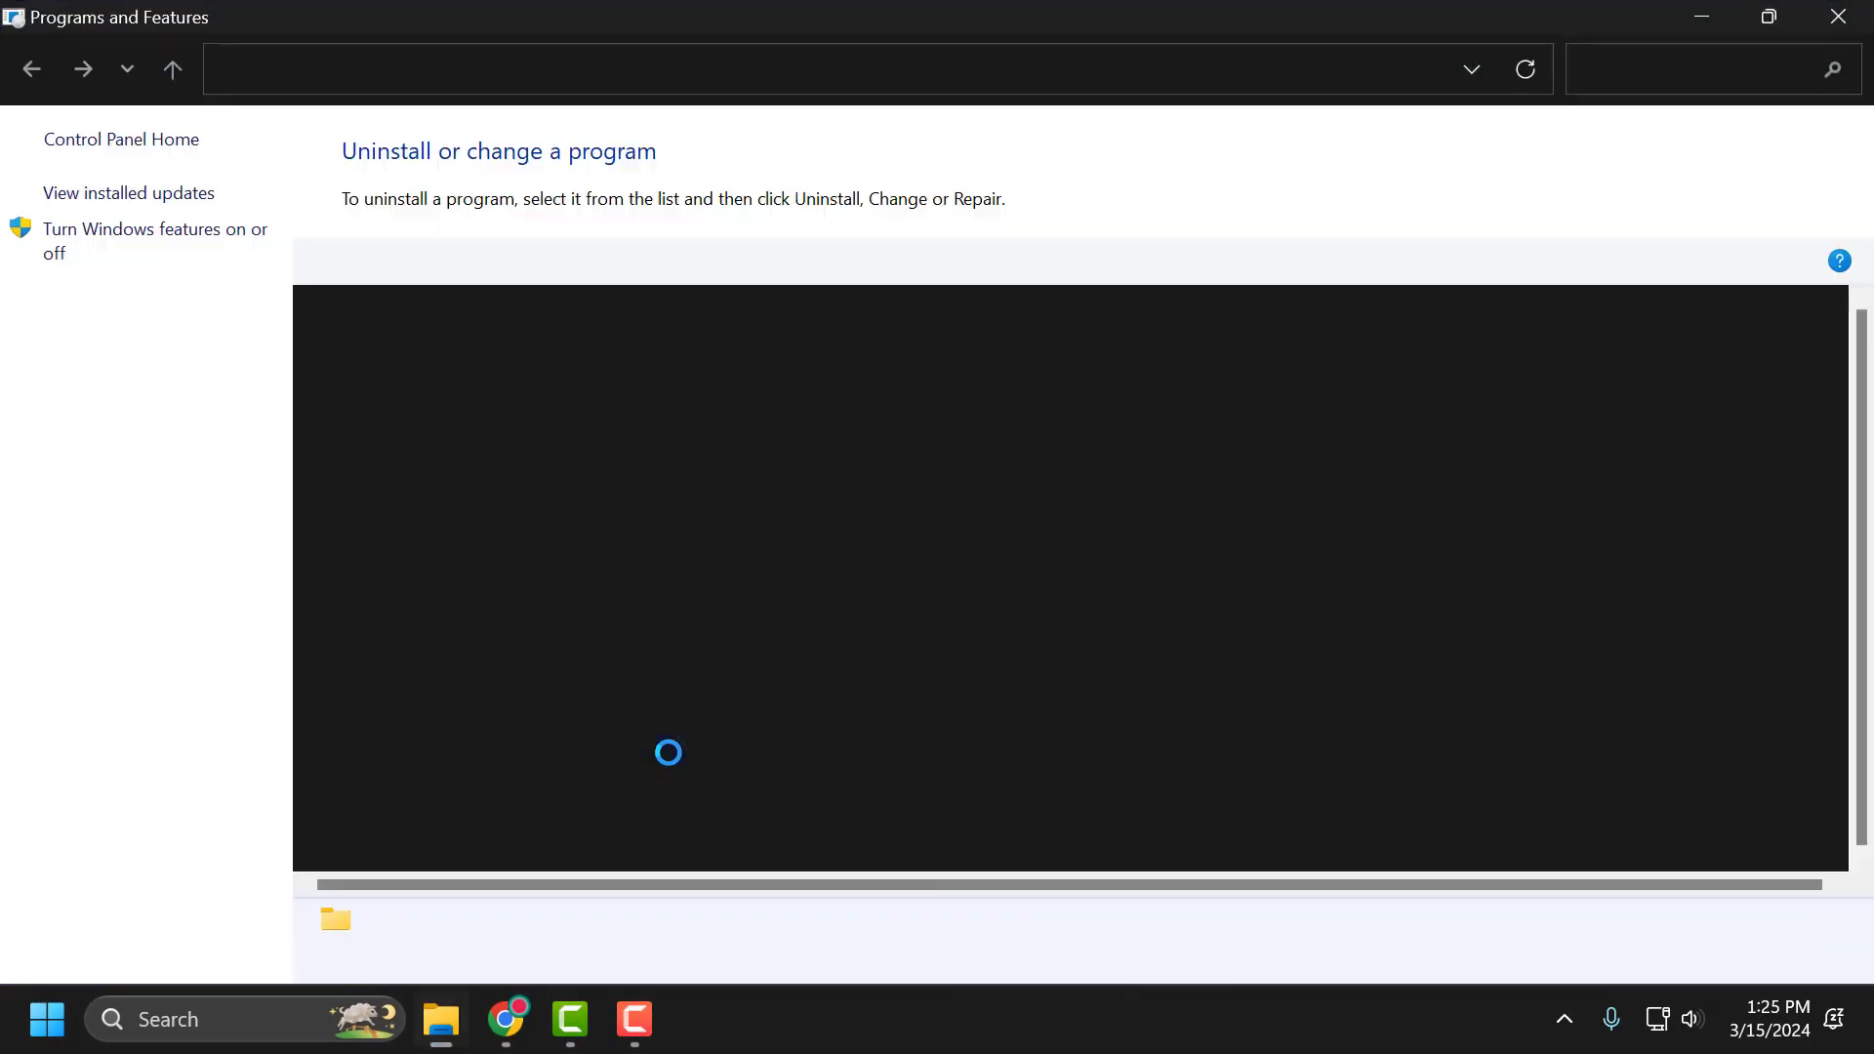
- Review the installed Microsoft Visual C++ redistributables, close the list, and restore Chrome
type("epic")
scroll(632, 600, "down", 3)
scroll(633, 600, "down", 5)
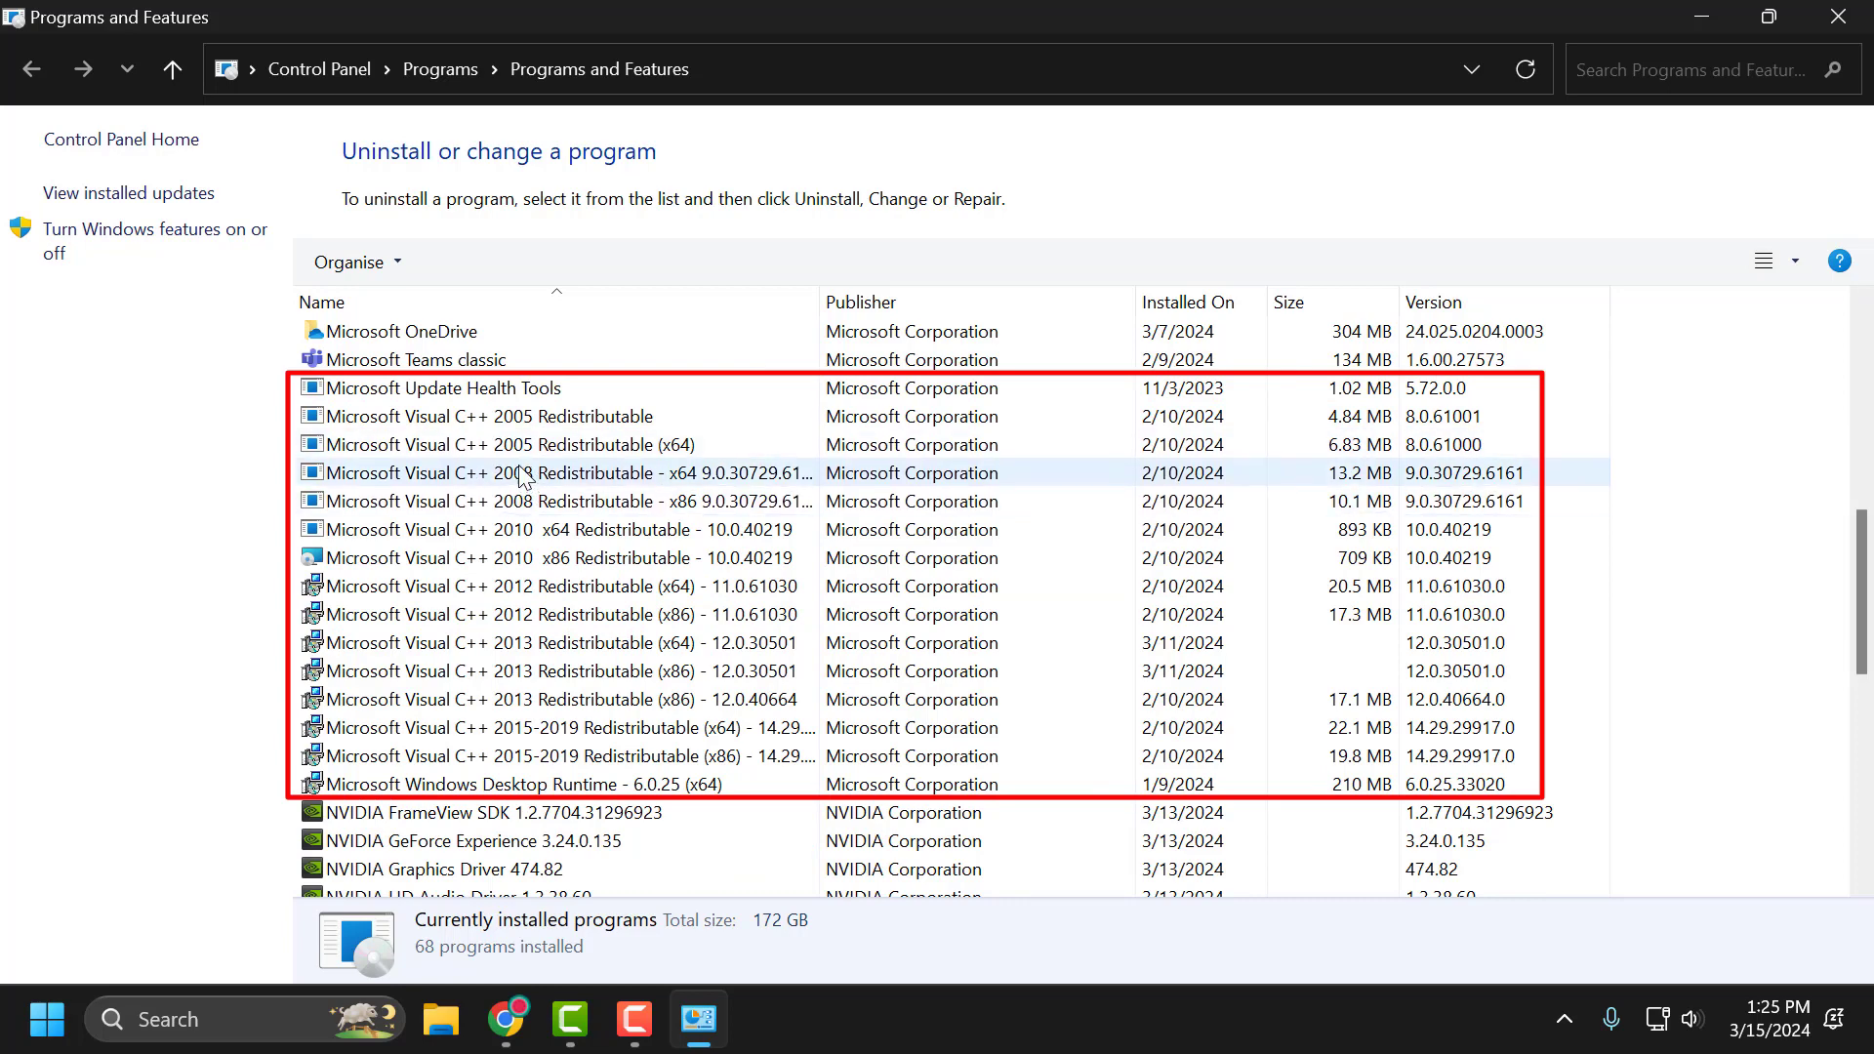
left_click(517, 389)
left_click(517, 417)
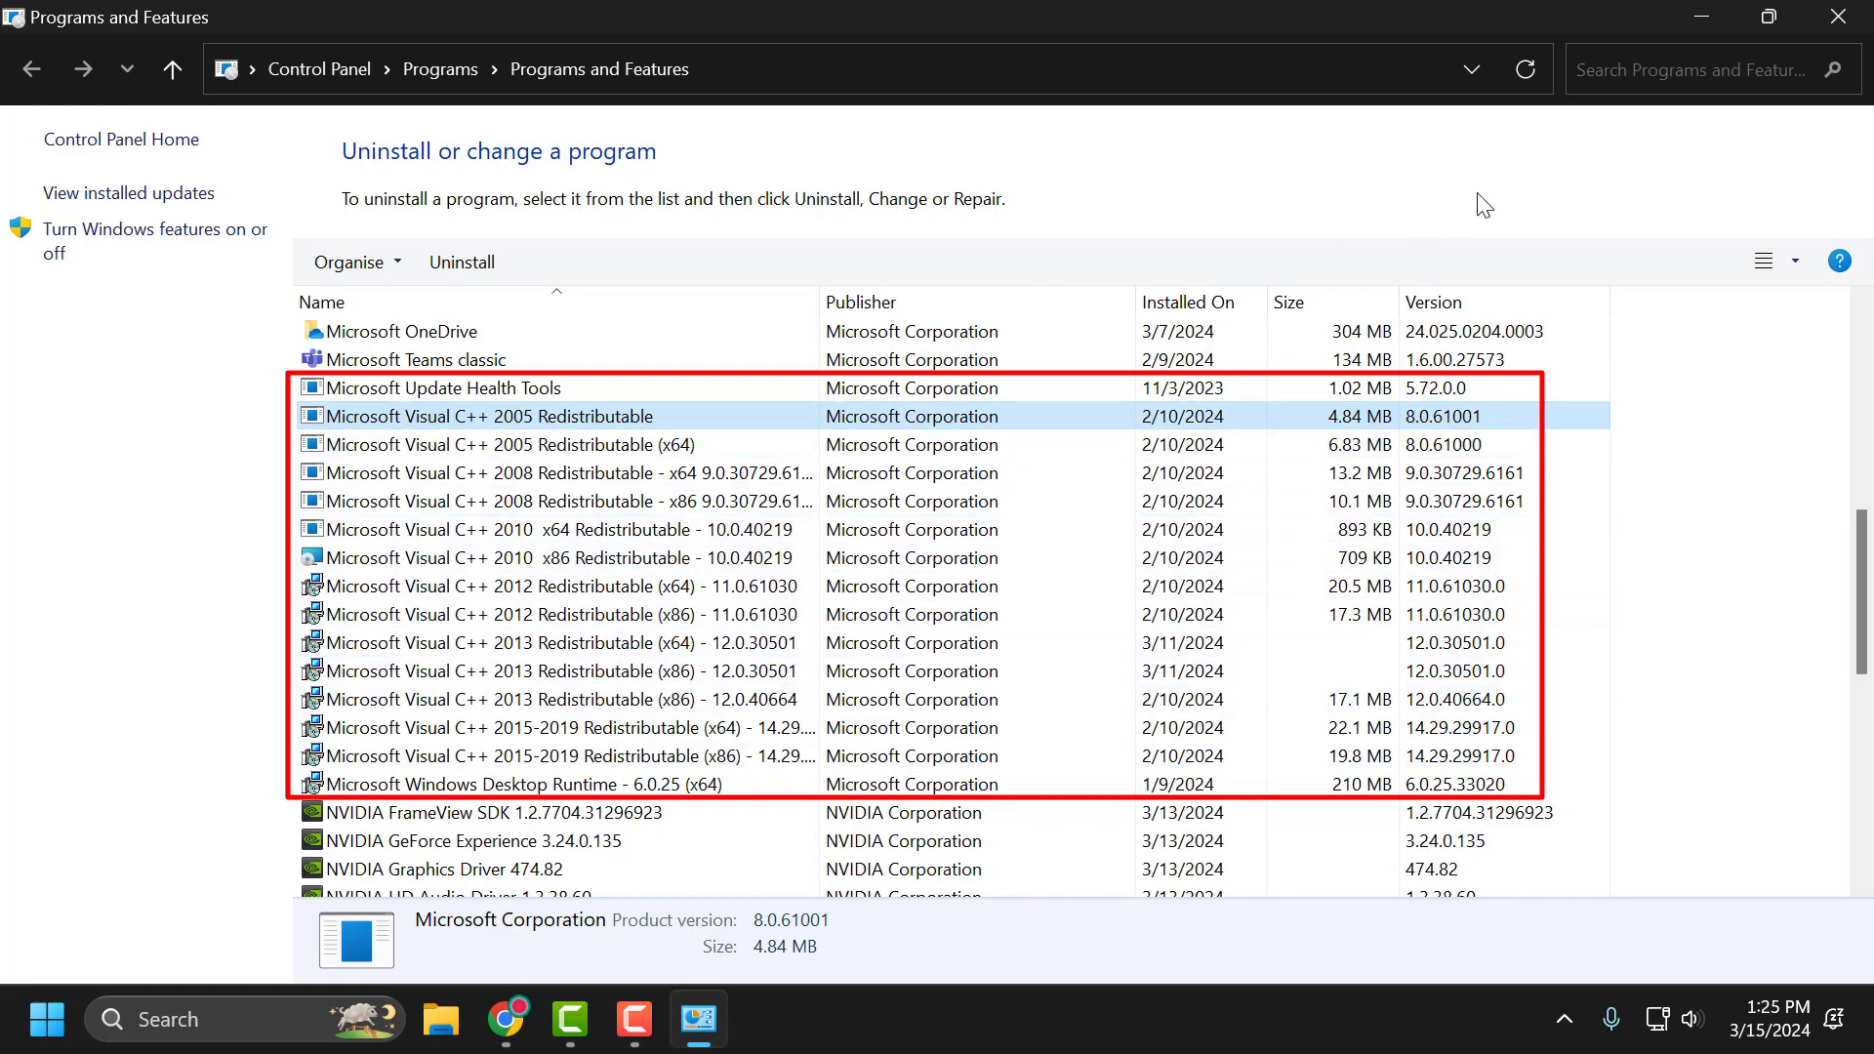
left_click(1838, 16)
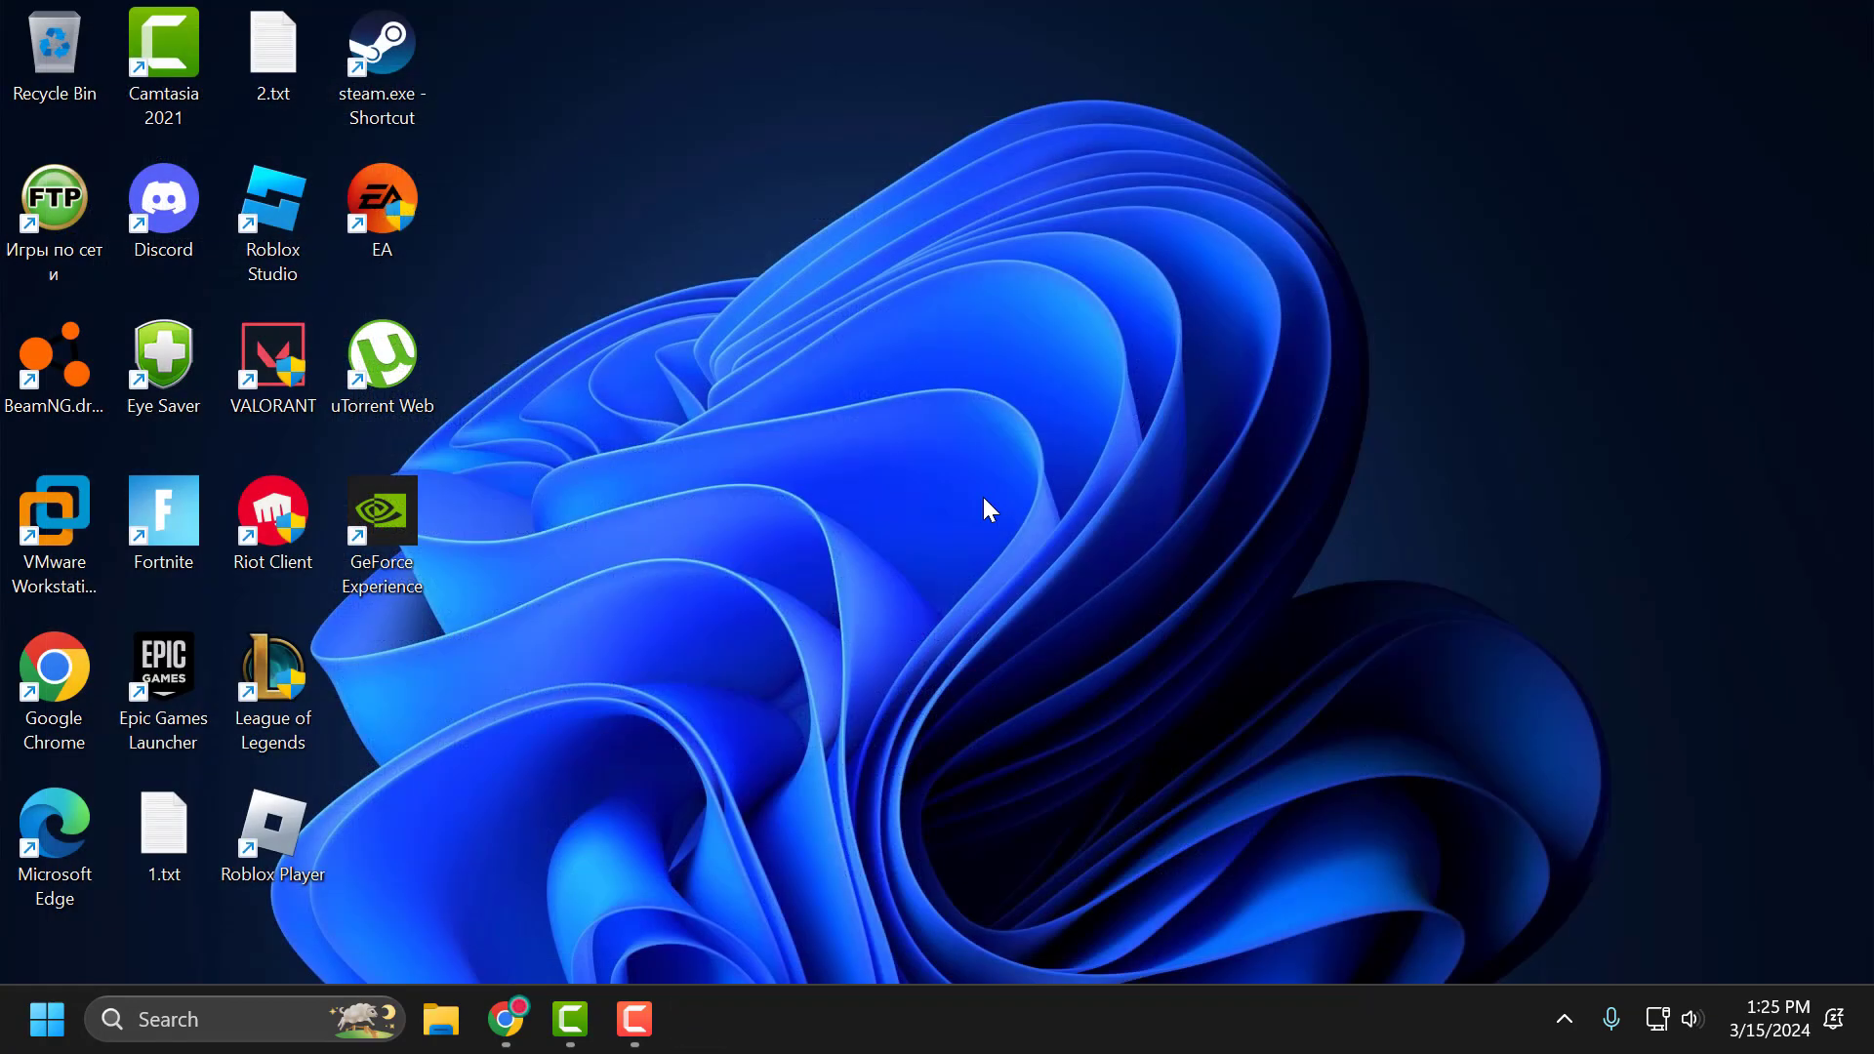
left_click(510, 1022)
- Download Visual-C-Runtimes-All-in-One-Feb-2024 zip (95.4 MB) from TechPowerUp's US-3 server and show it in its folder
left_click(493, 27)
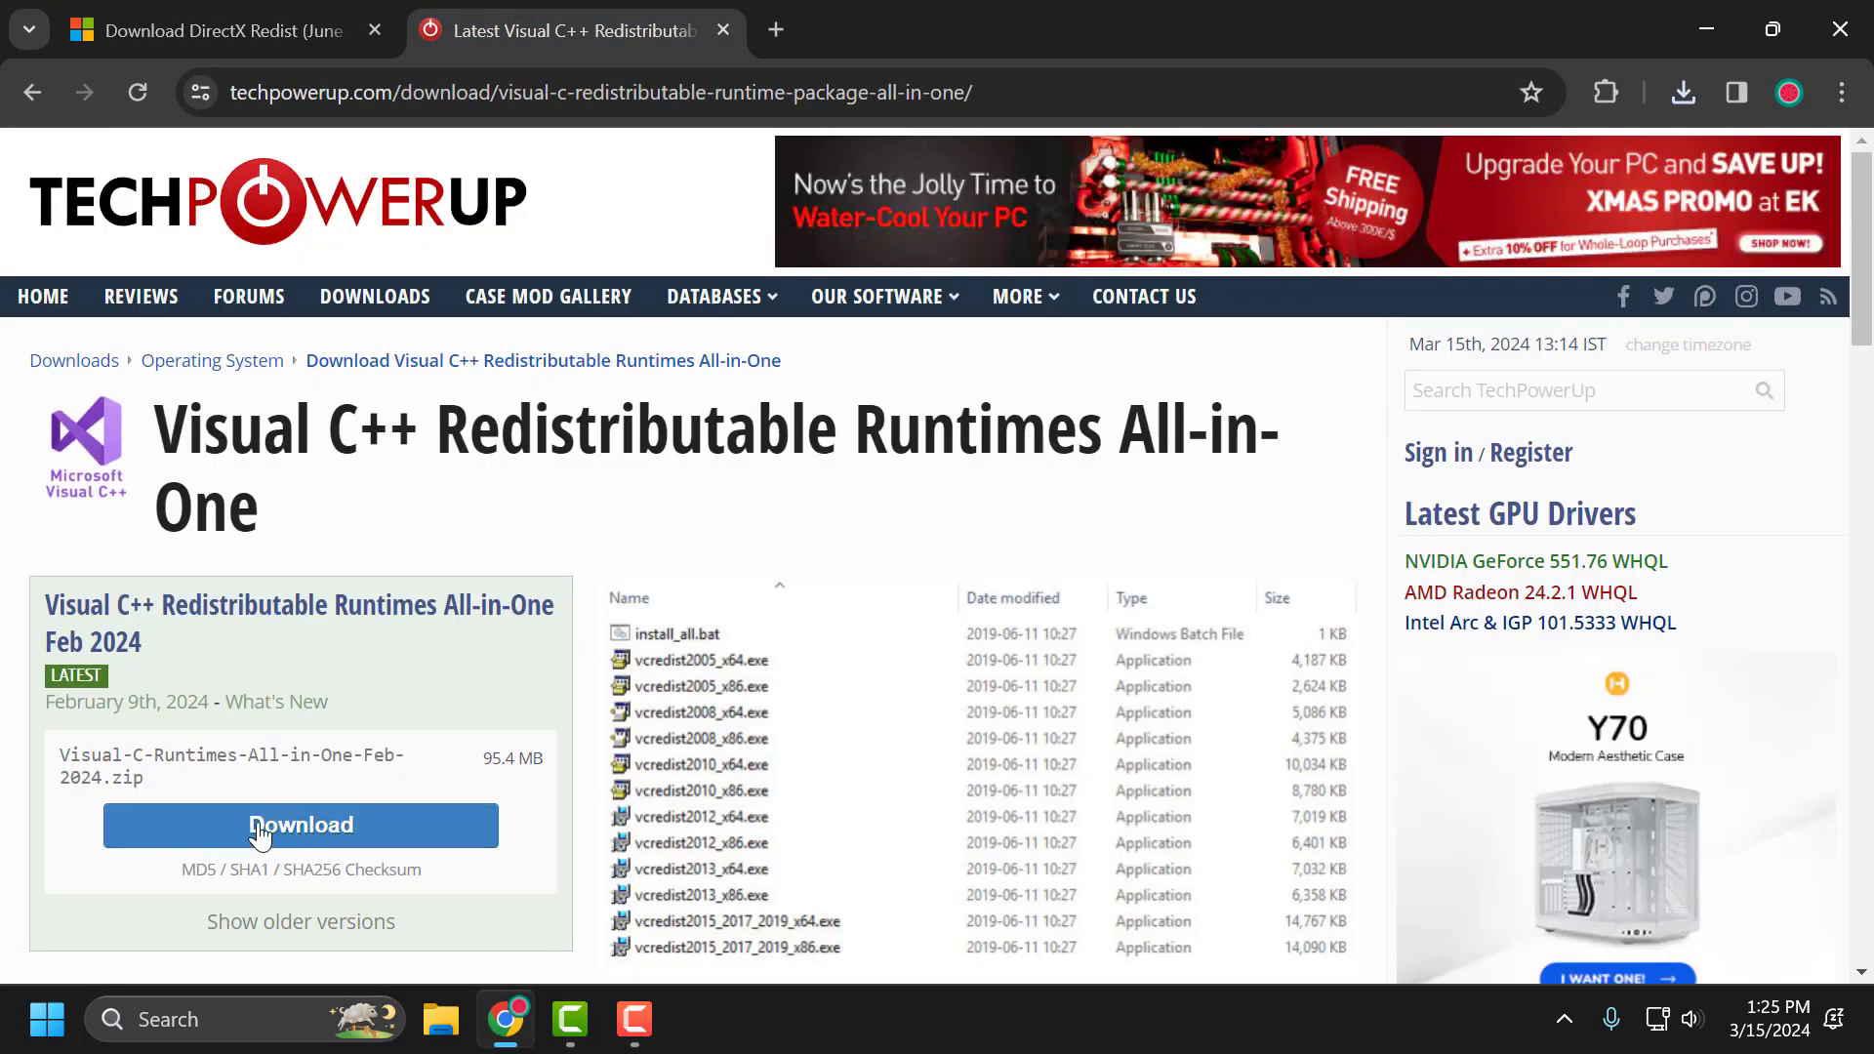
left_click(296, 832)
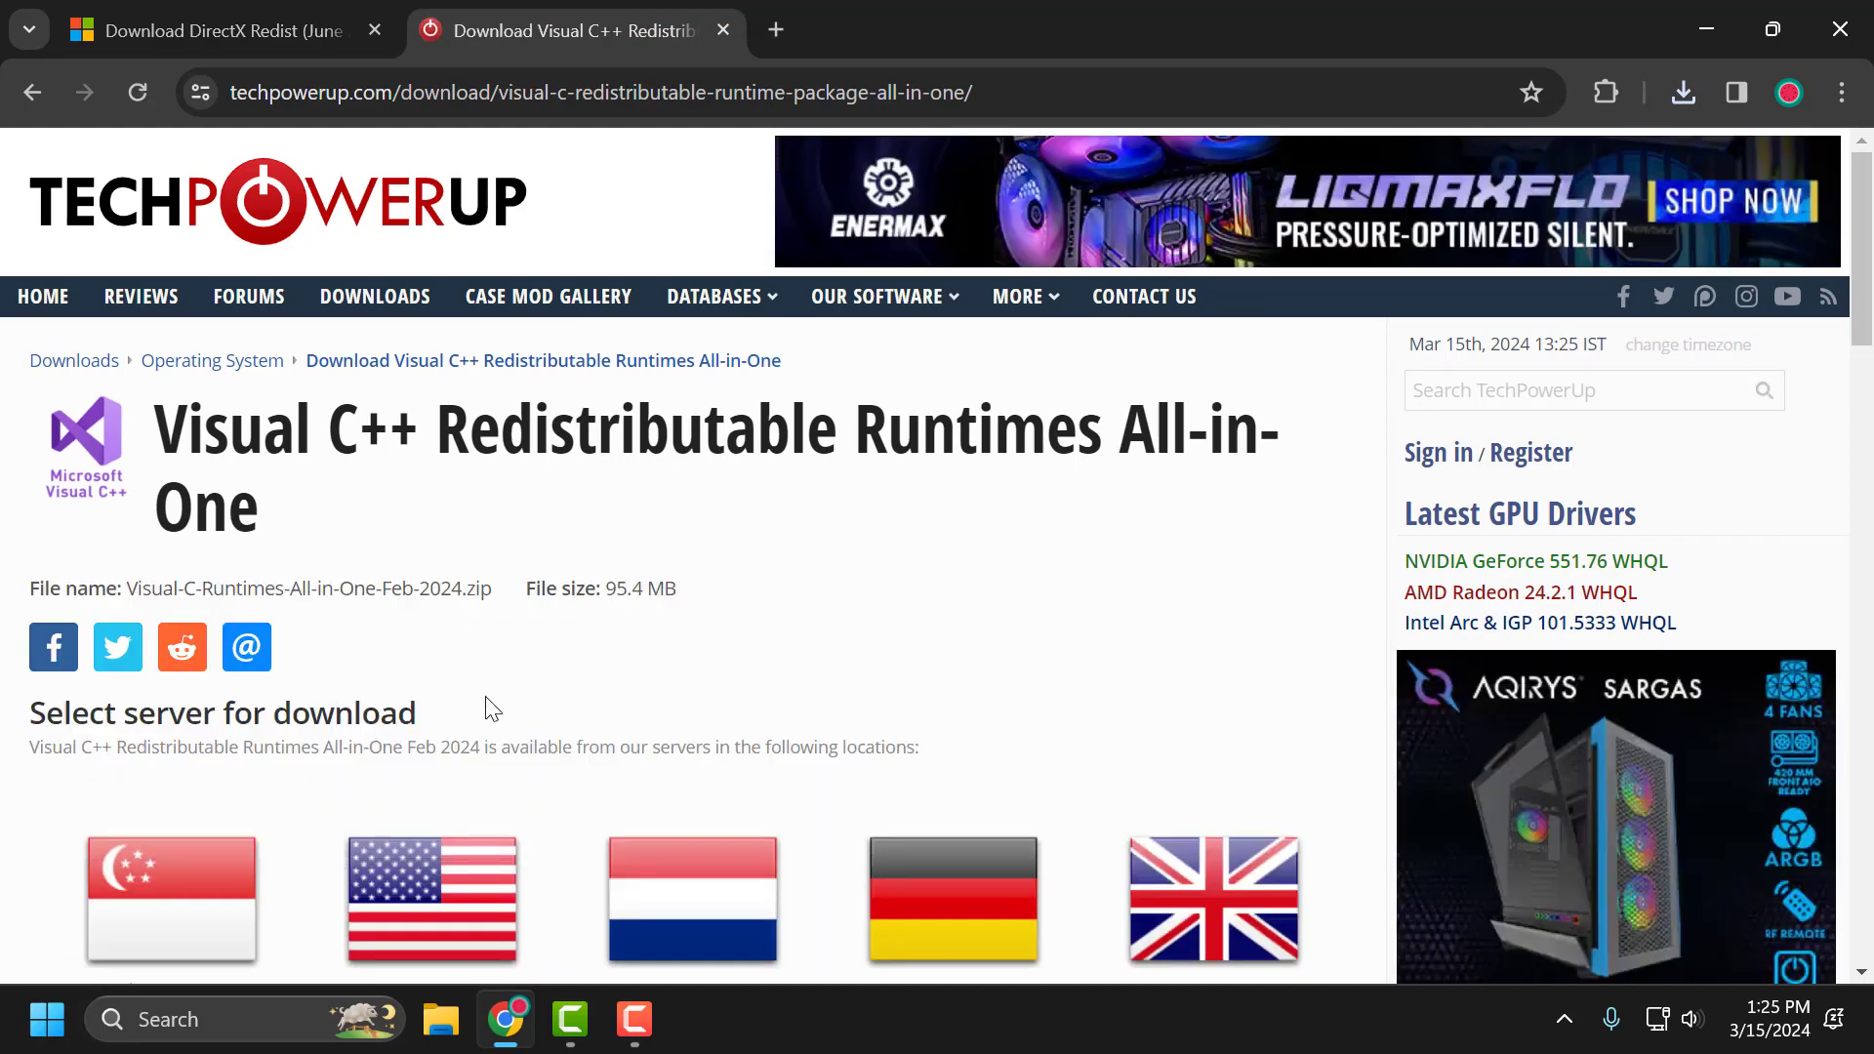
scroll(488, 708, "down", 4)
left_click(420, 535)
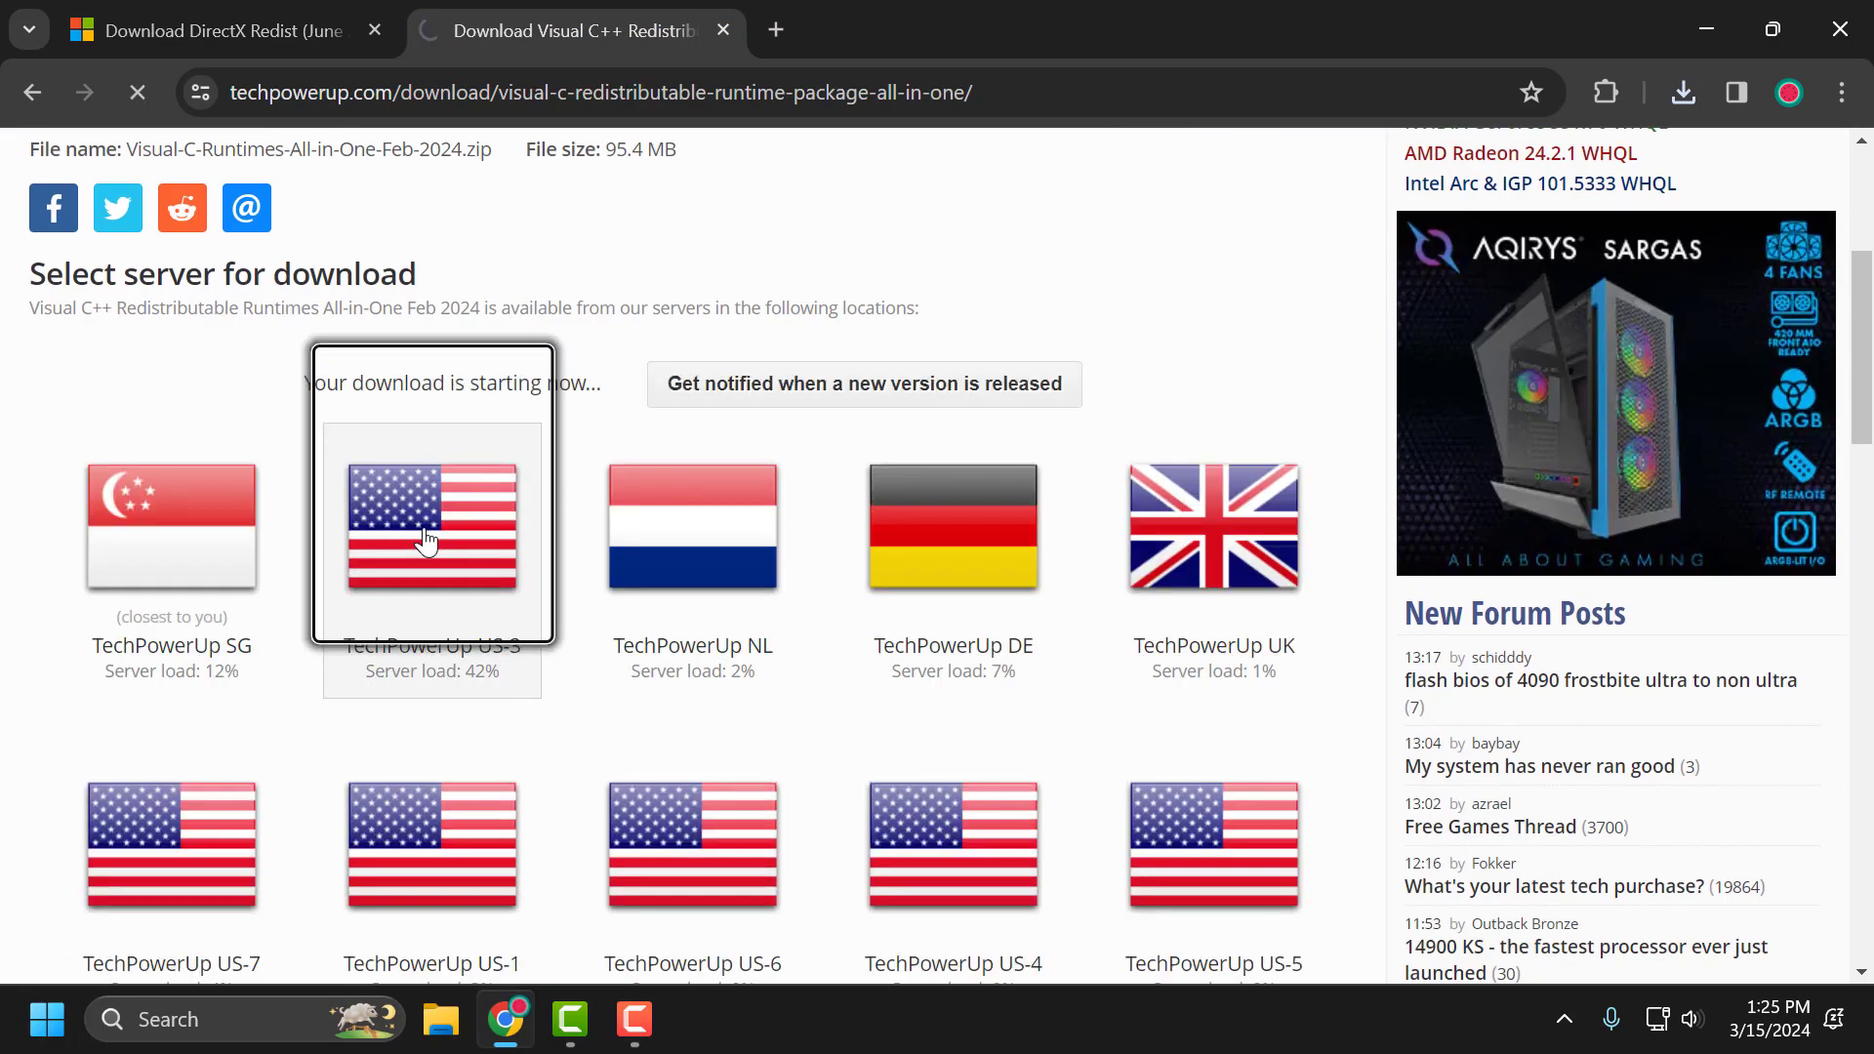
scroll(430, 536, "up", 4)
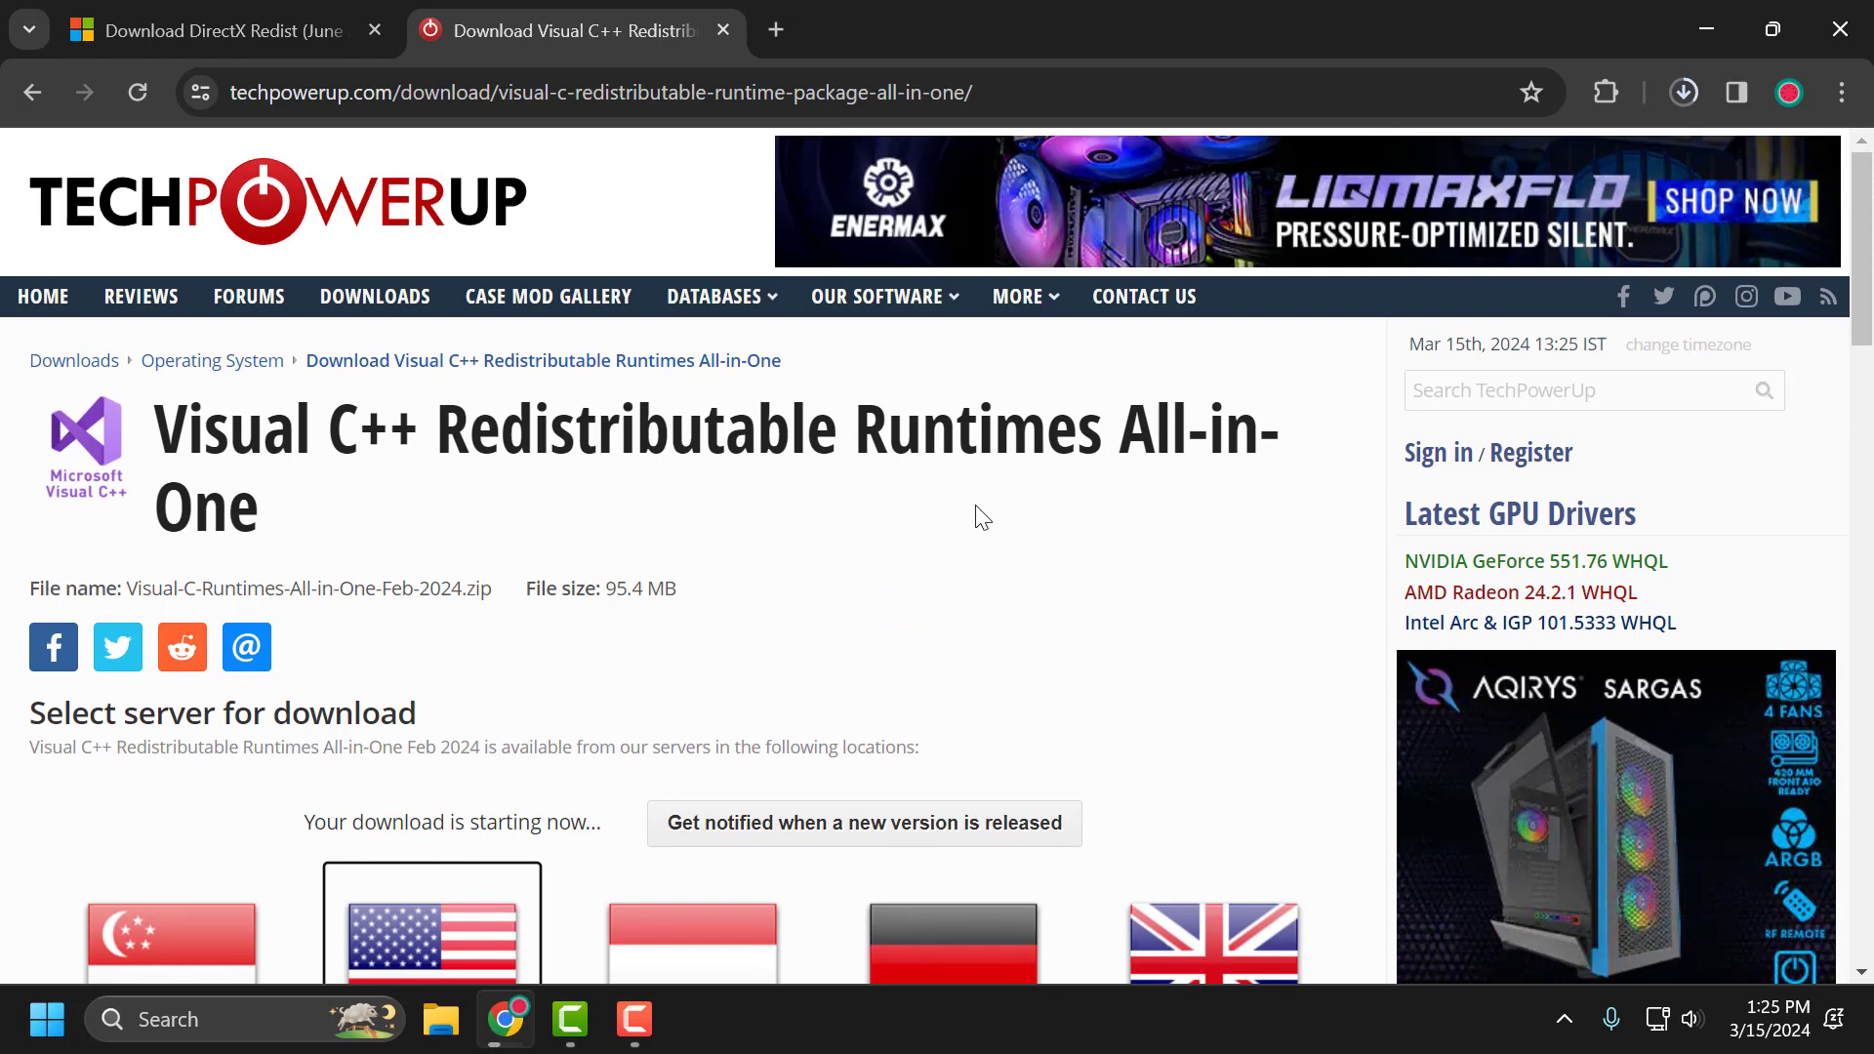
left_click(1686, 94)
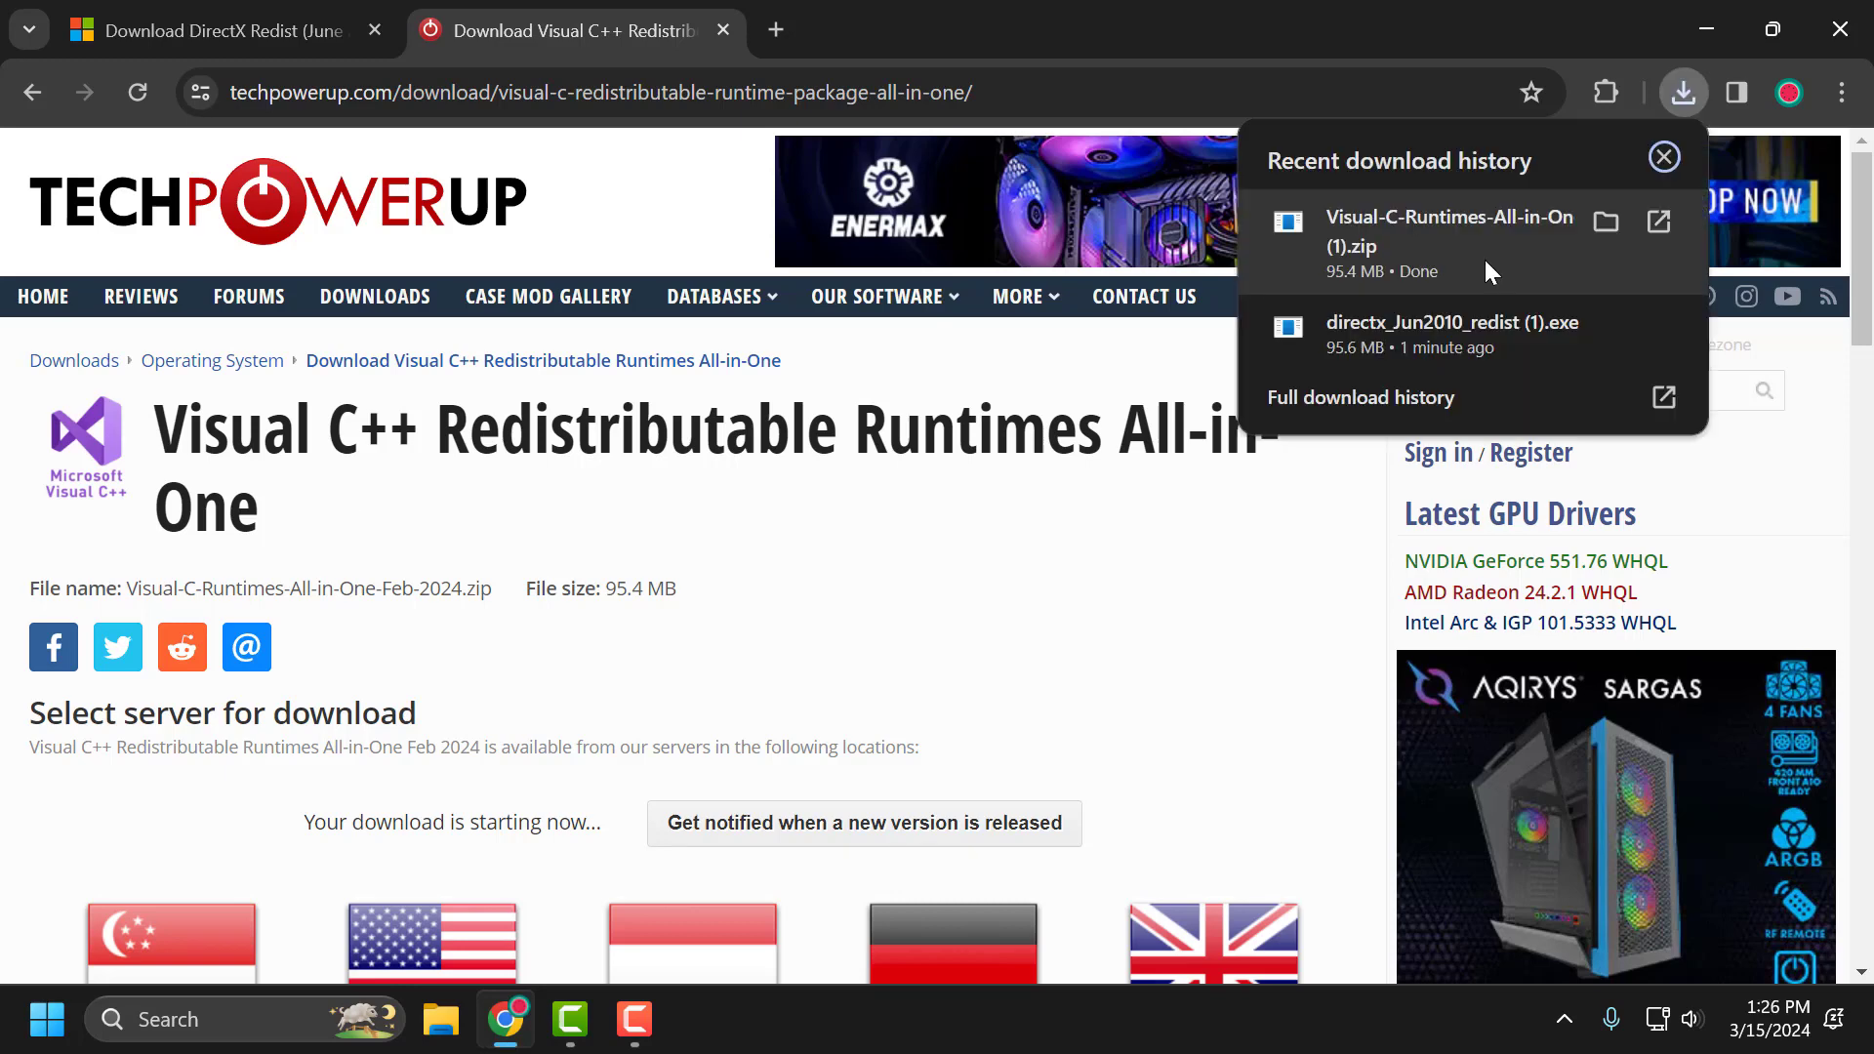
left_click(1606, 224)
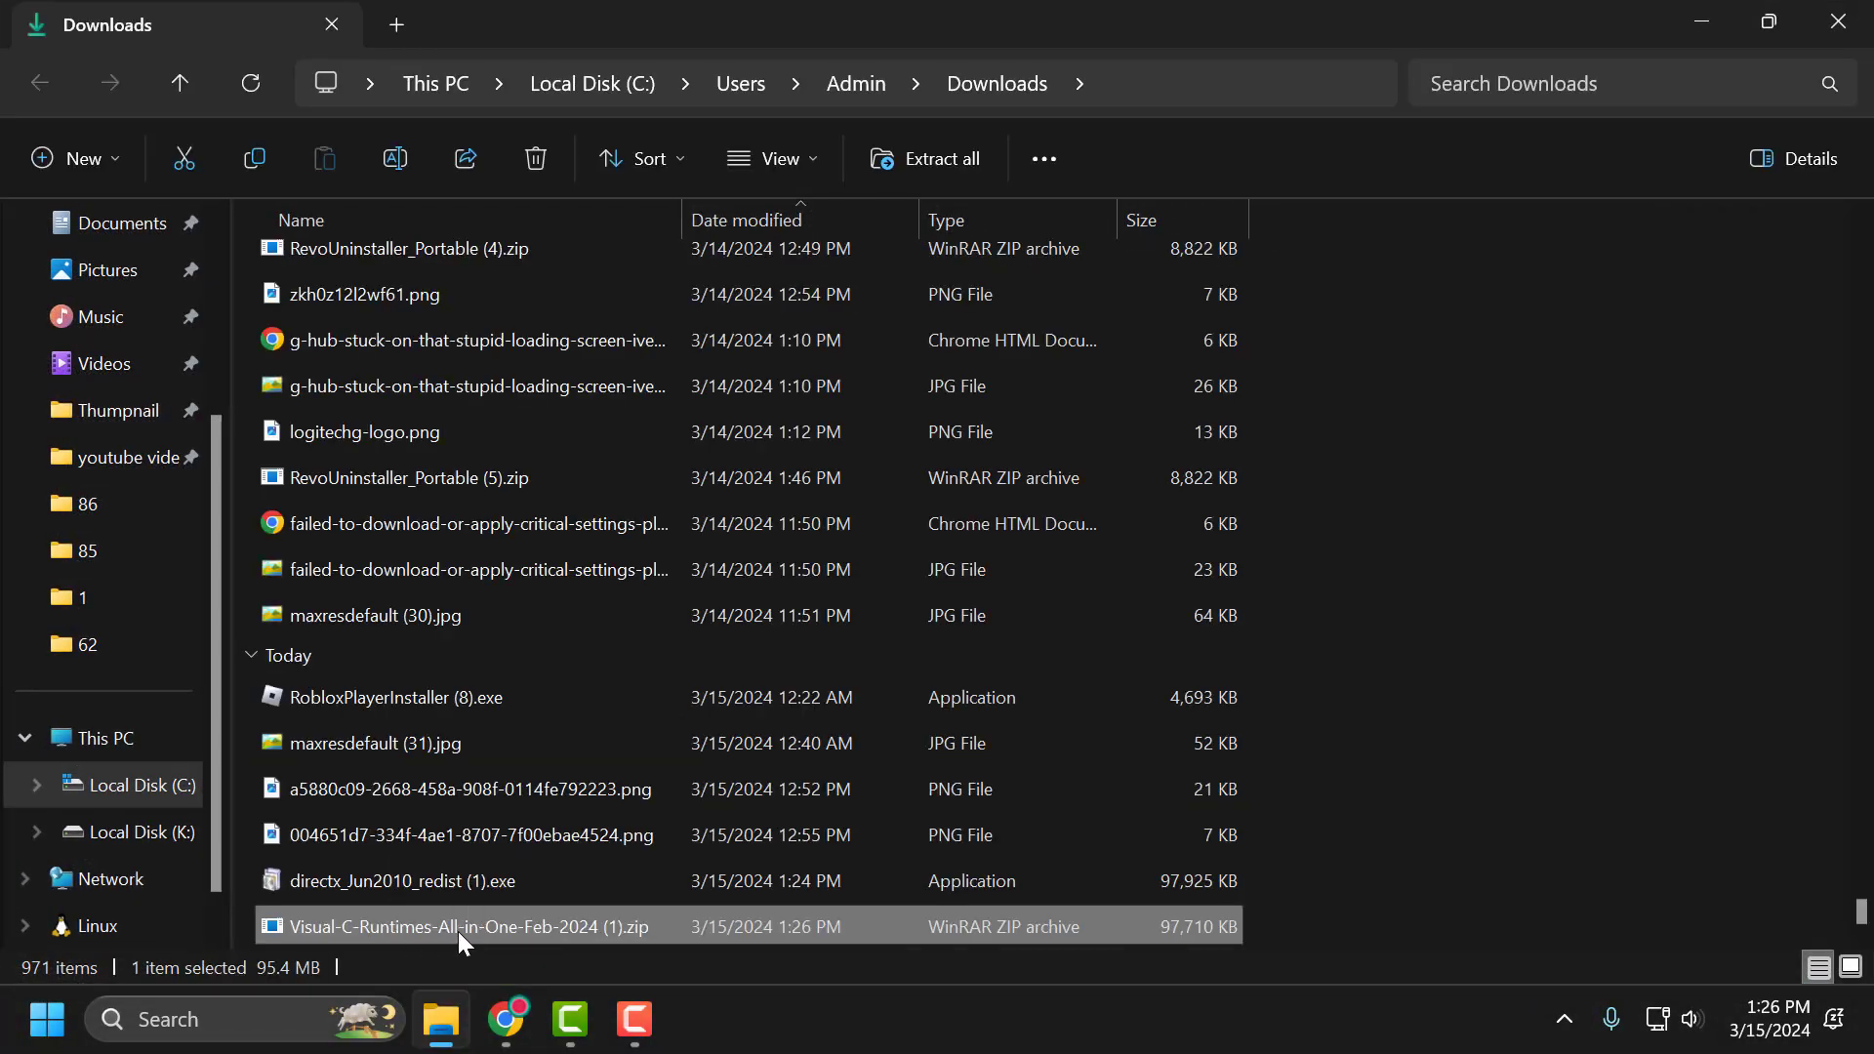
- Extract the Visual C++ runtimes zip into its default folder
right_click(455, 927)
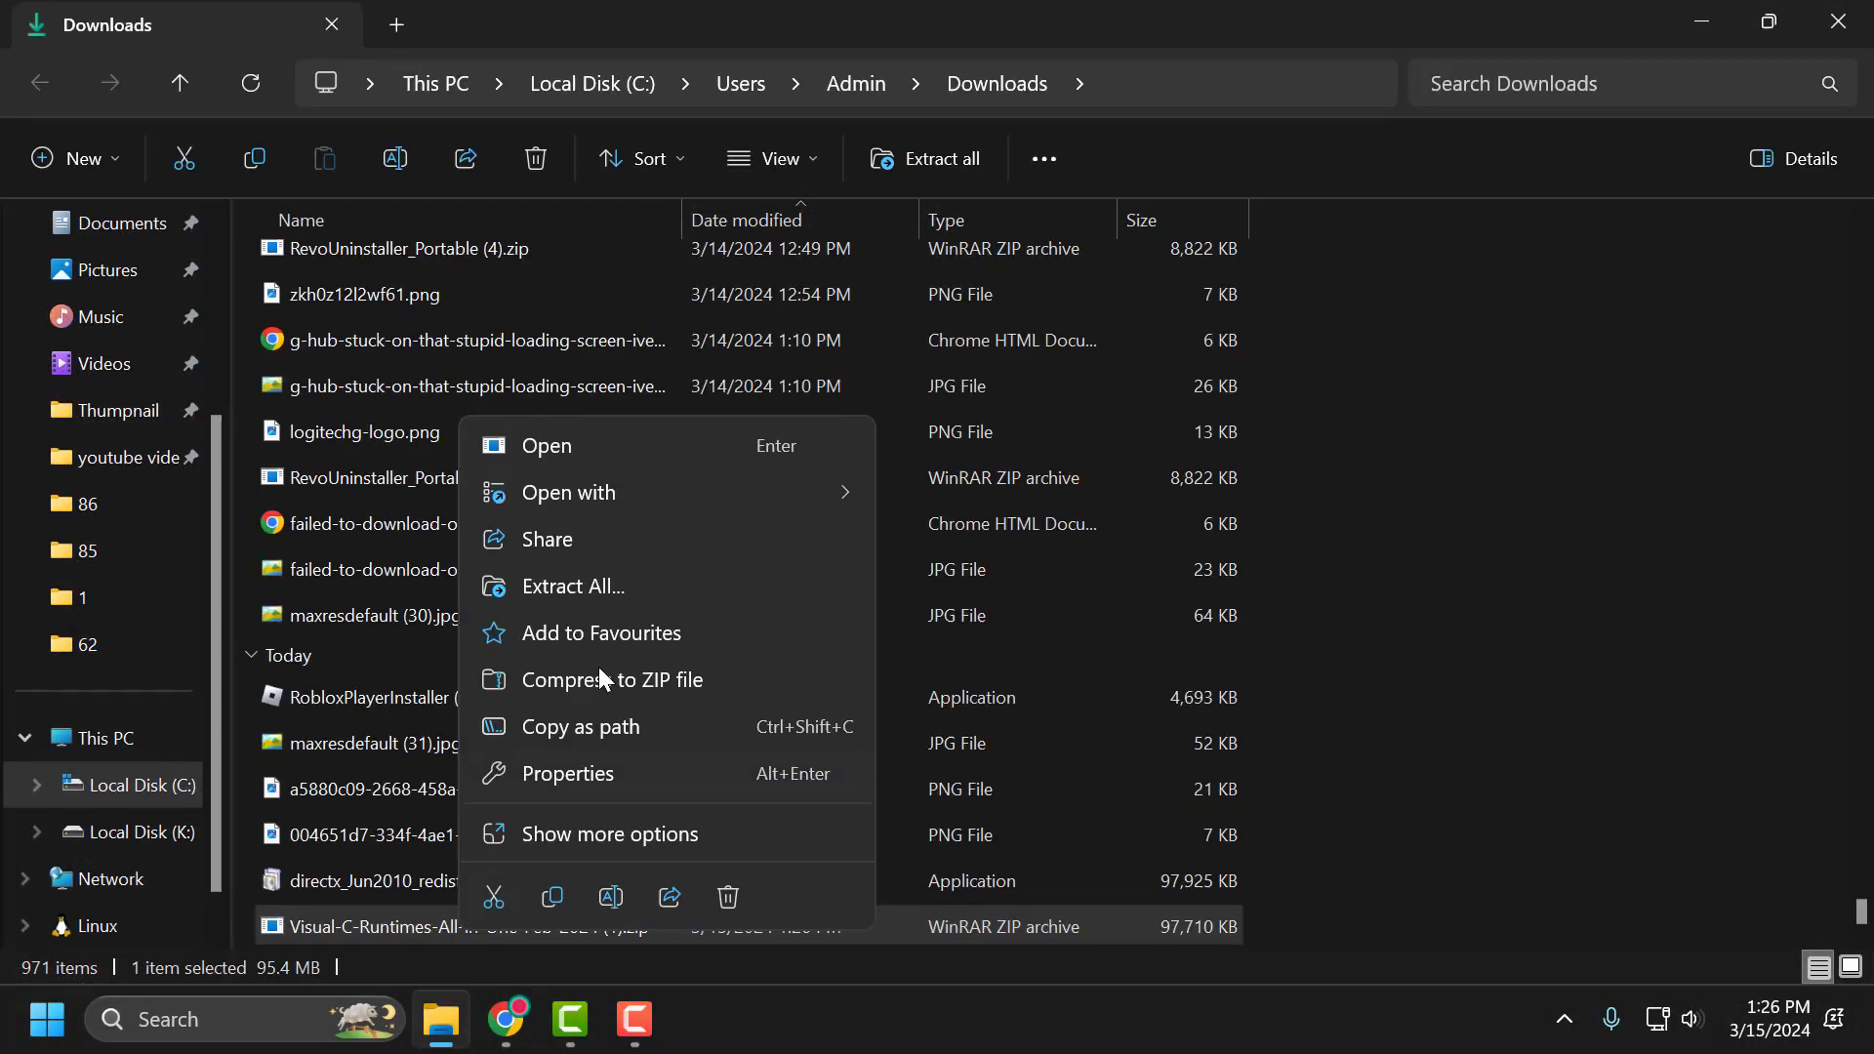
left_click(600, 578)
left_click(1157, 796)
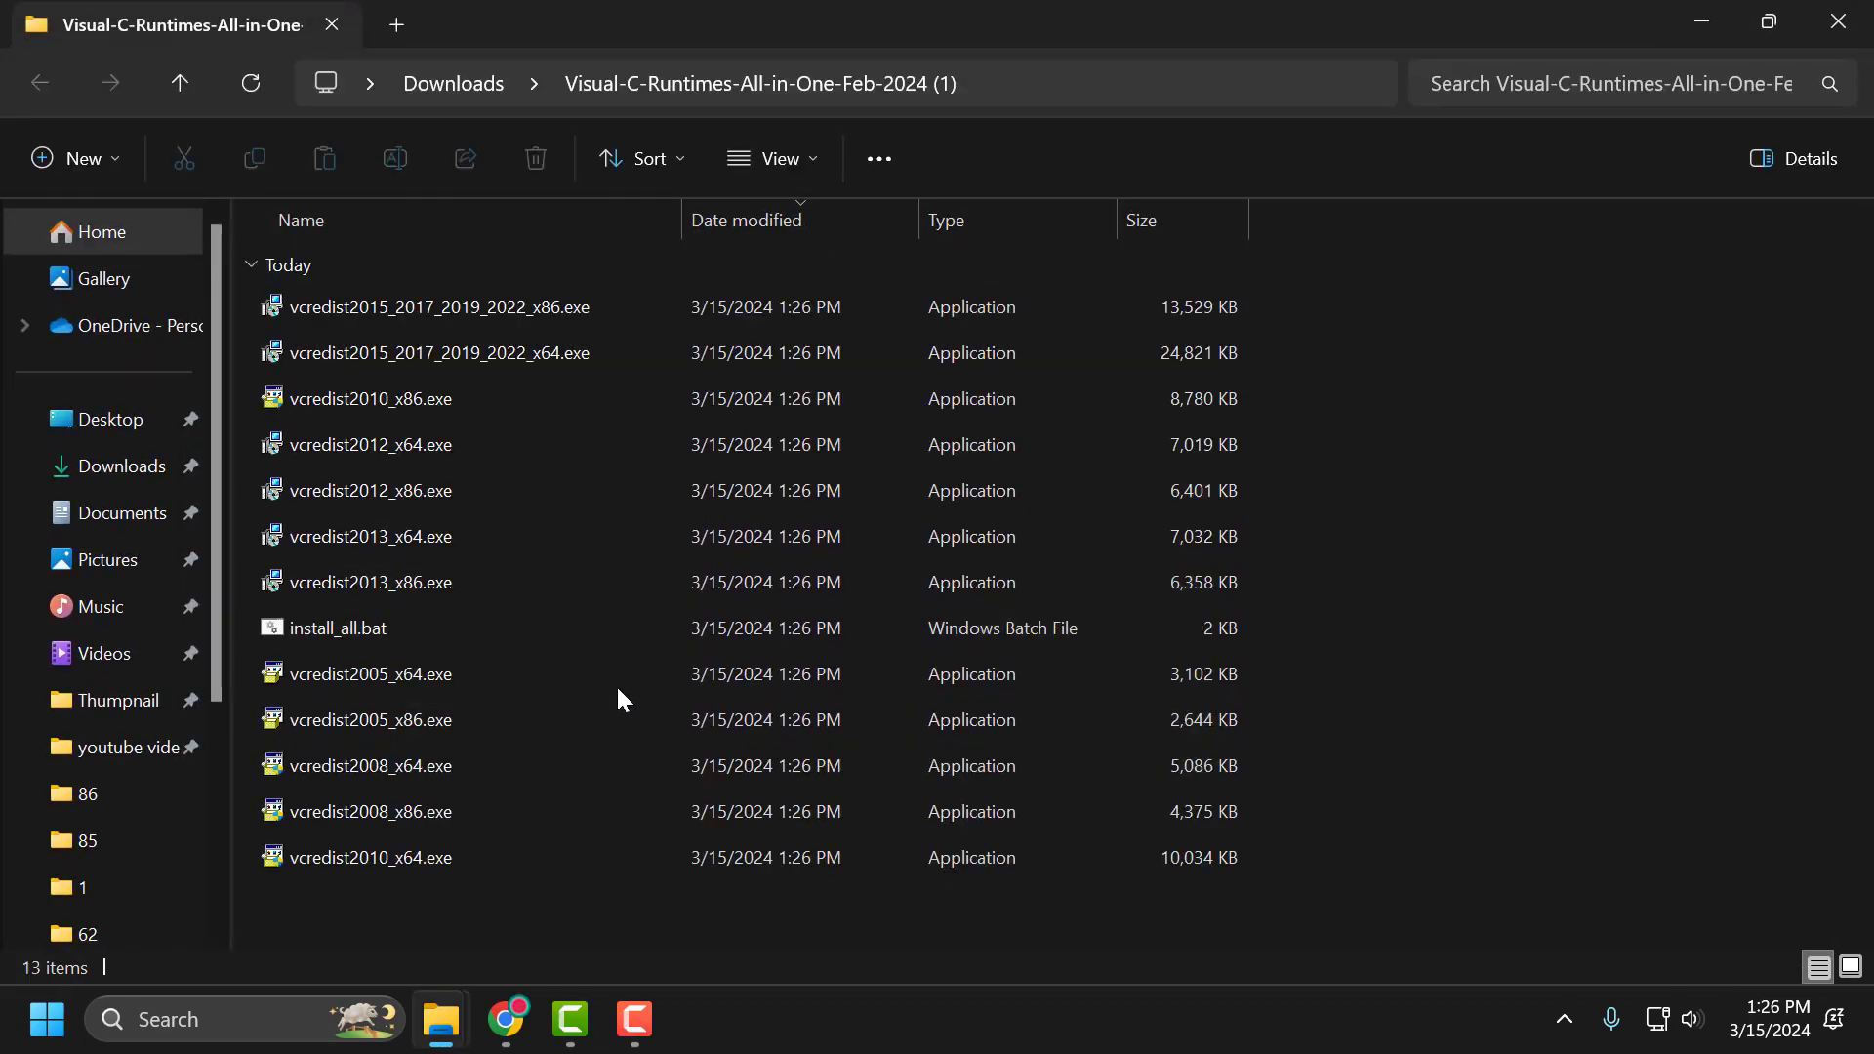
- Inspect install_all.bat among the 13 extracted files, close both Explorer windows, and minimize Chrome
right_click(418, 625)
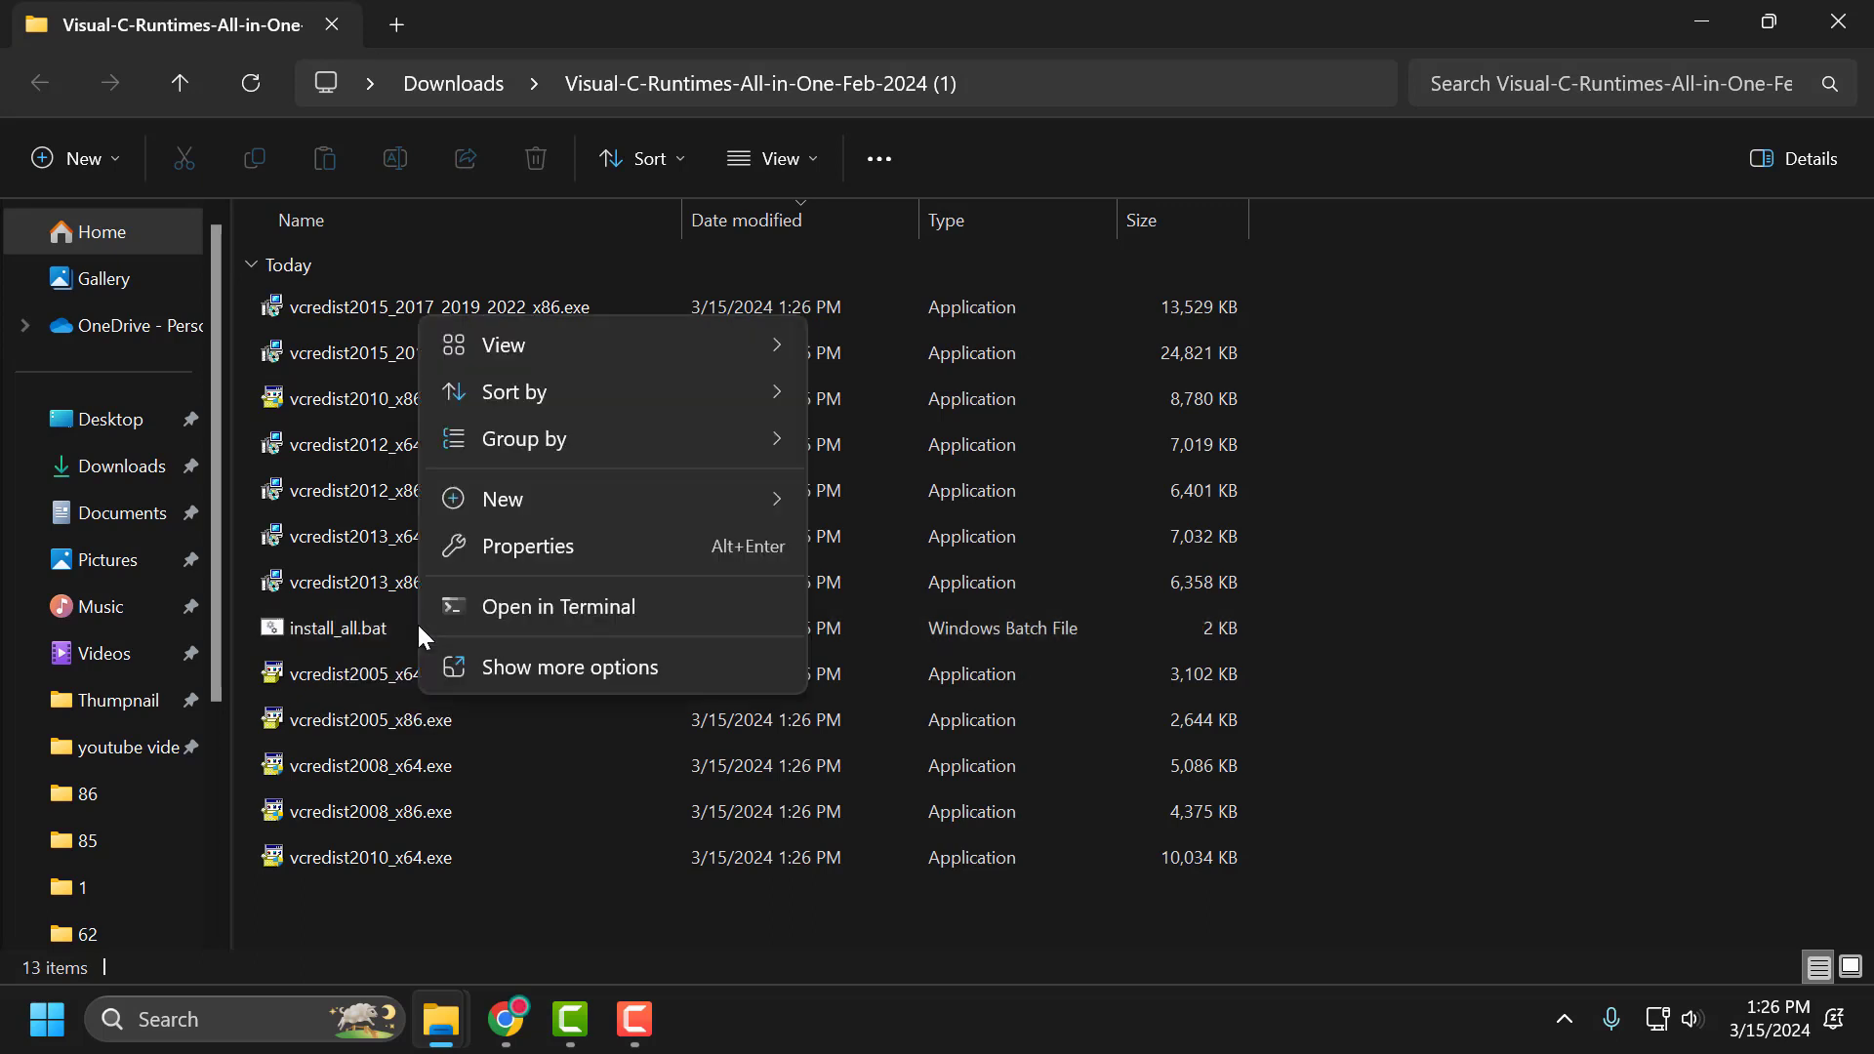
right_click(353, 627)
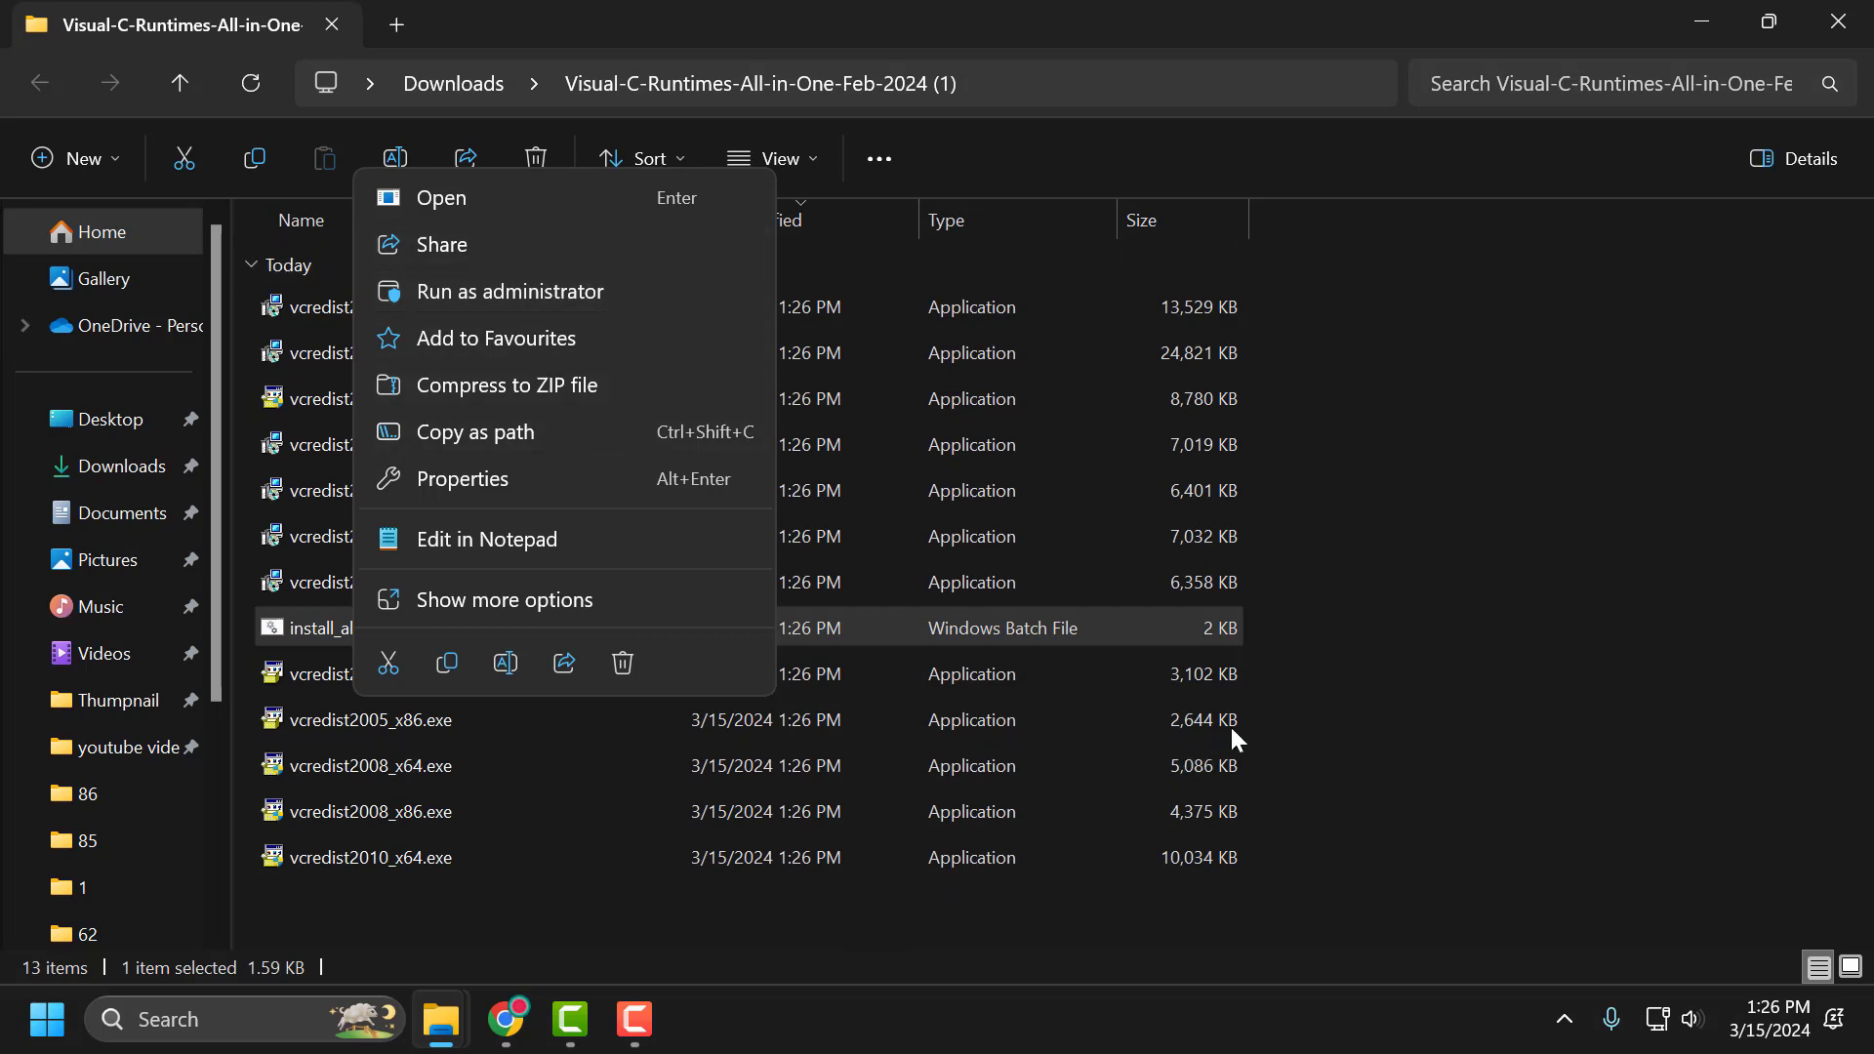
left_click(1463, 586)
left_click(1459, 595)
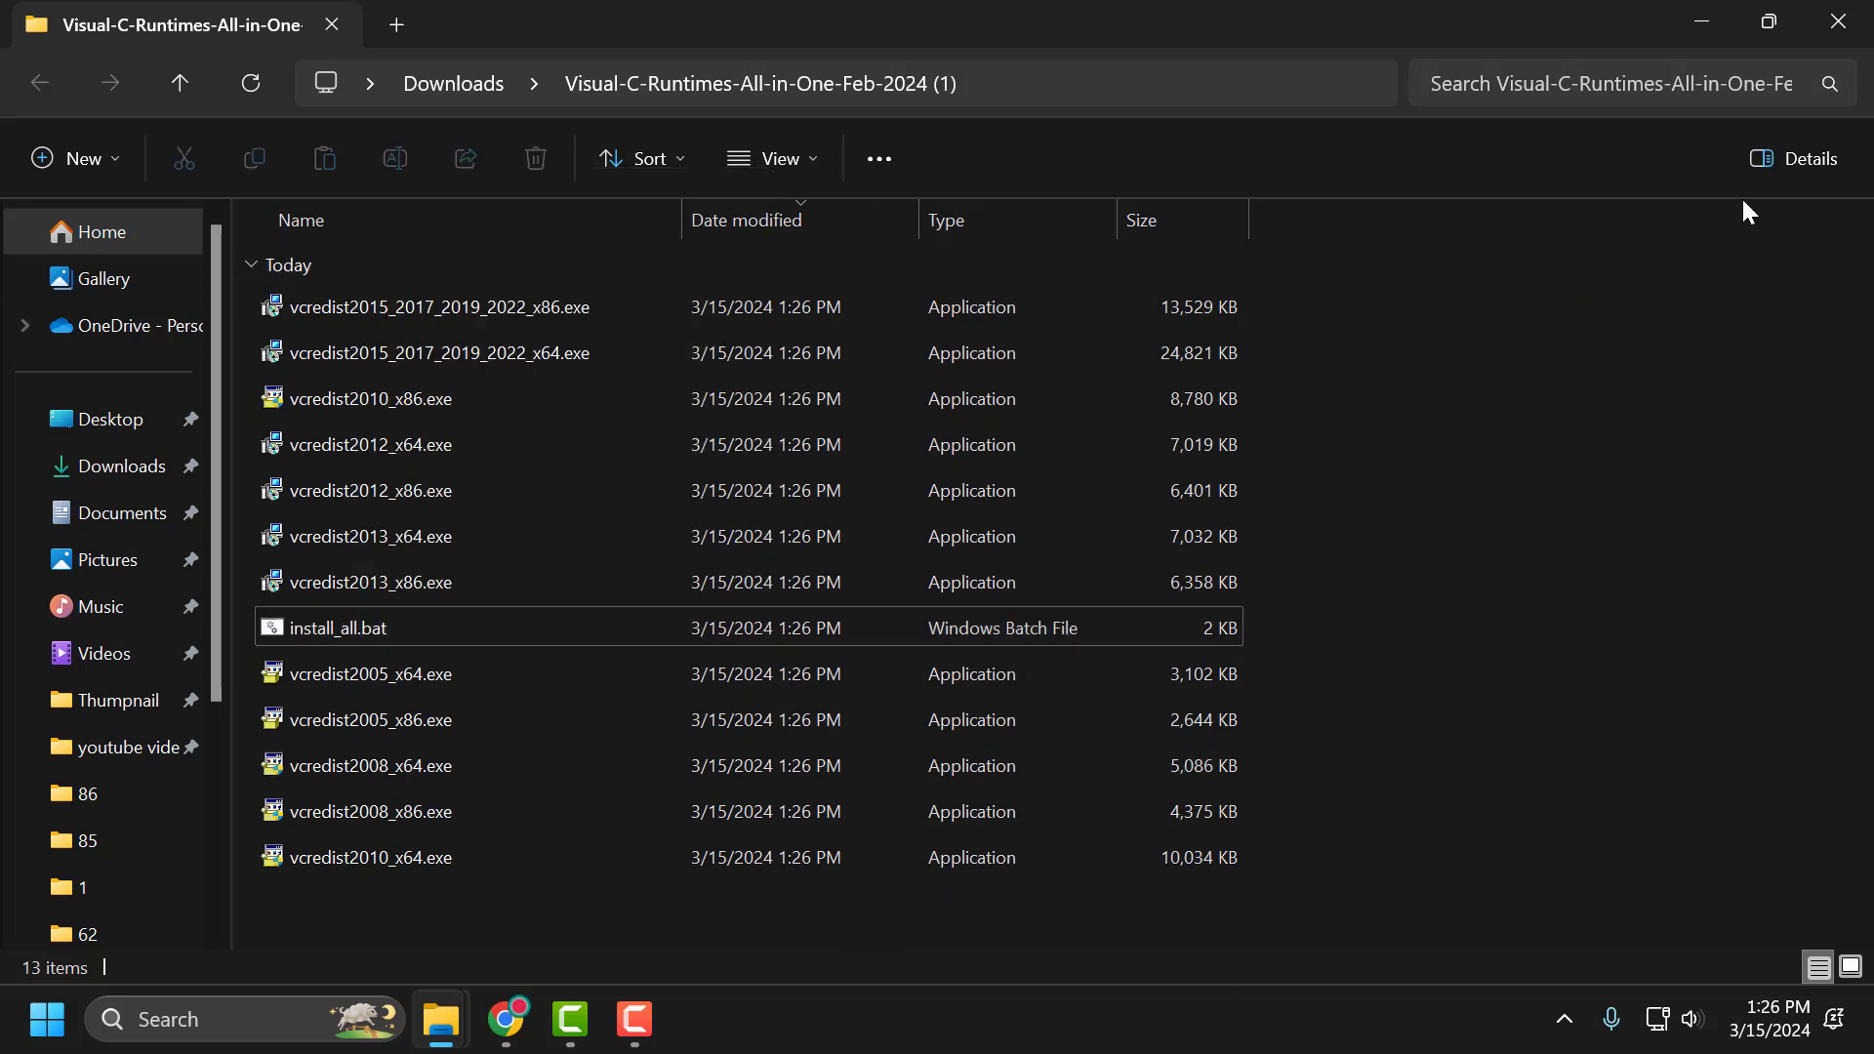
left_click(1839, 21)
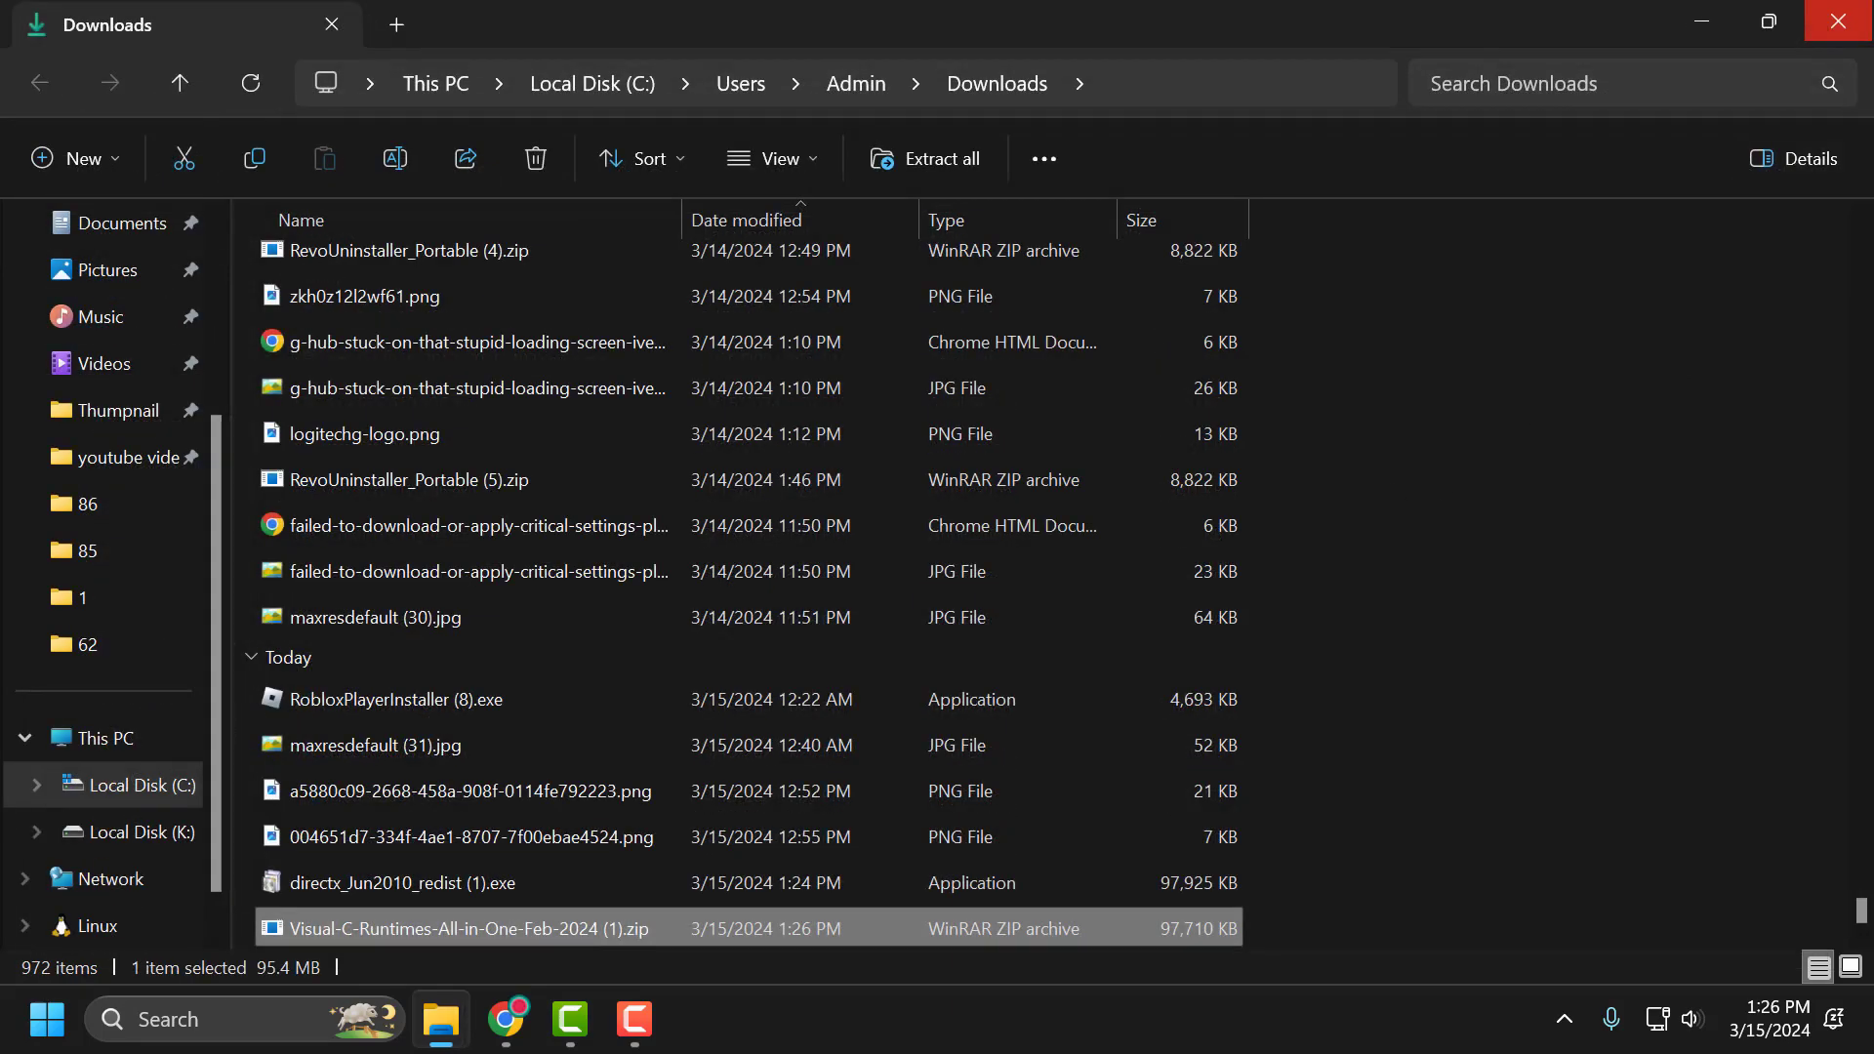
left_click(1838, 22)
left_click(1692, 49)
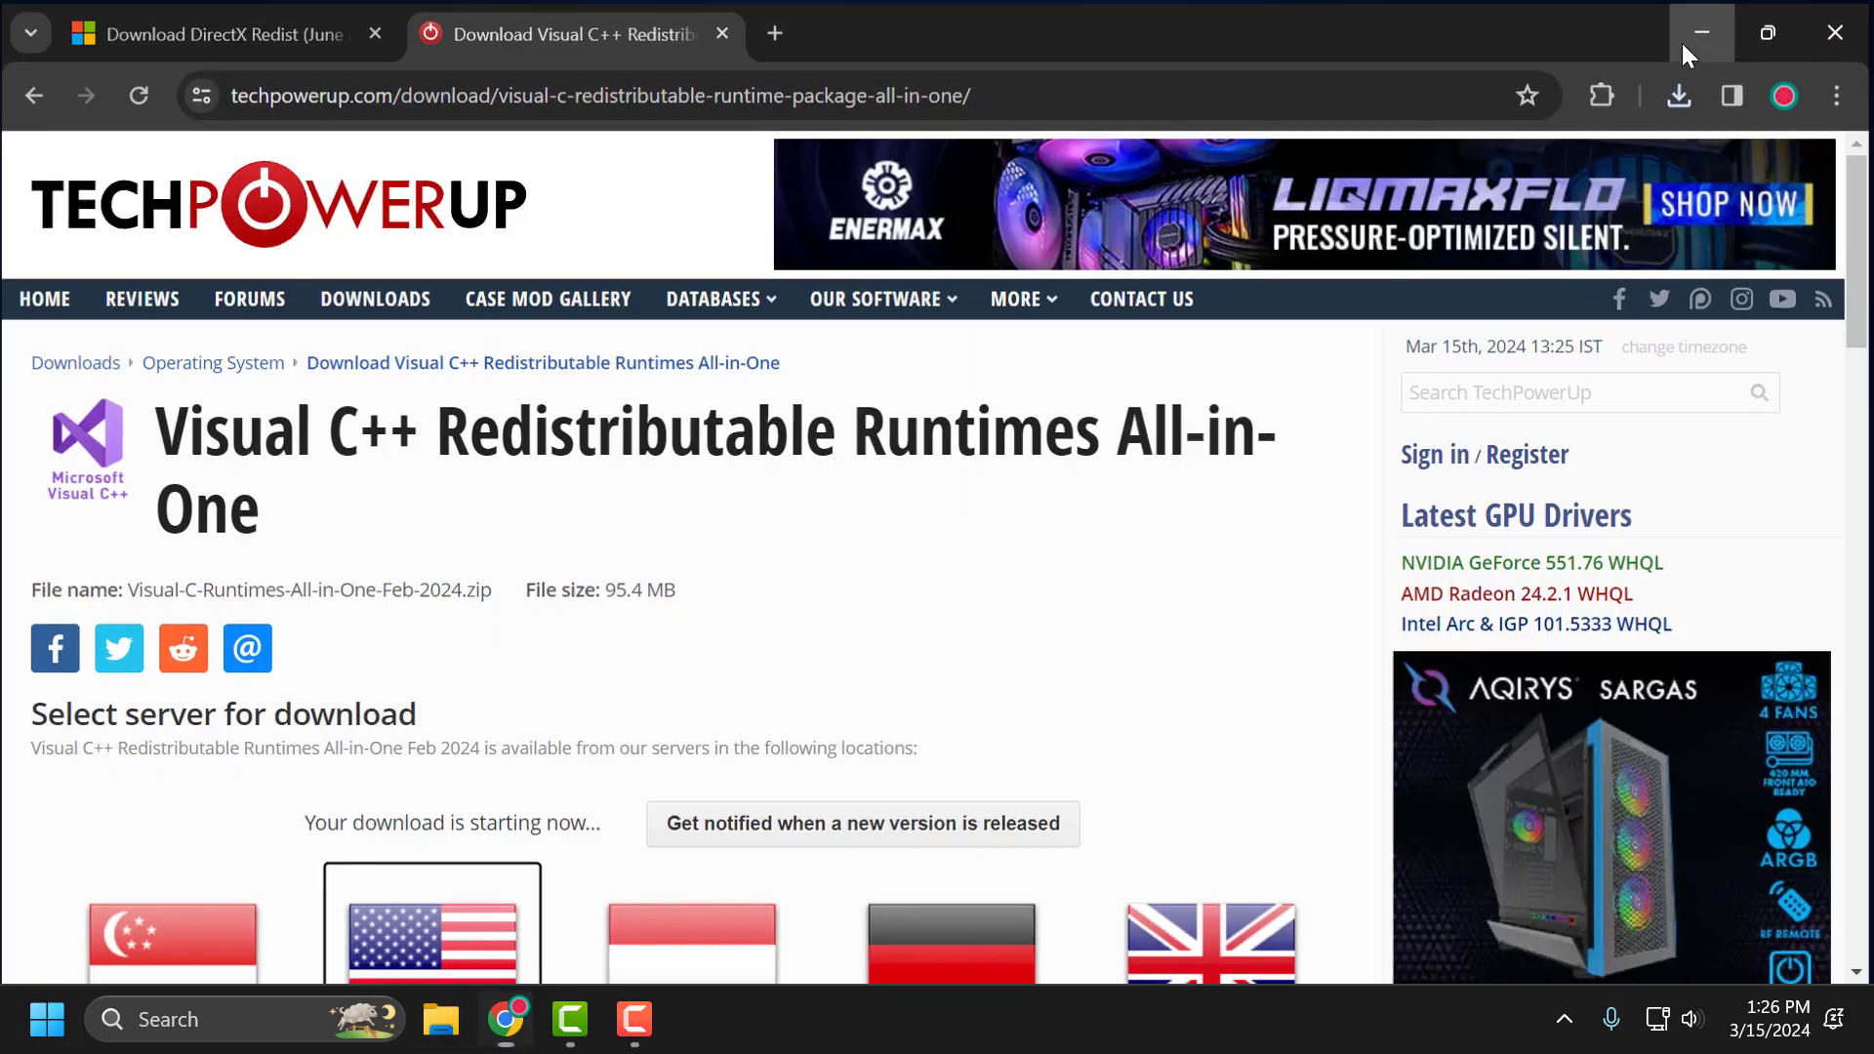